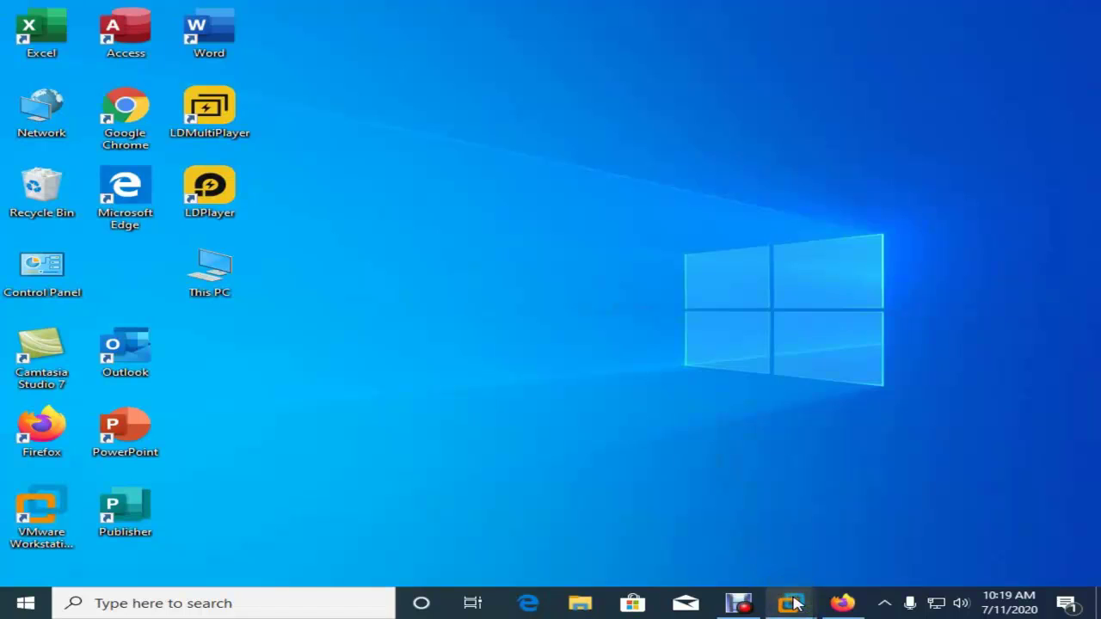
# Switch to the Server 2016 virtual machine in VMware Workstation and set up a role-based installation on the Lab.macro.com server
pyautogui.moveTo(793, 606)
pyautogui.click(817, 520)
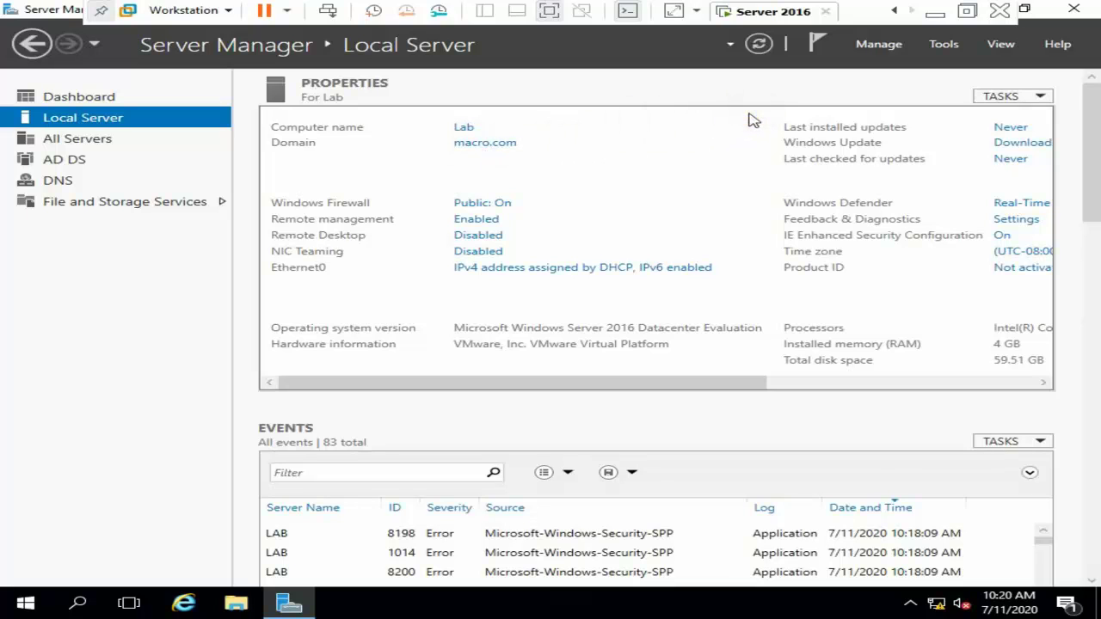
pyautogui.click(878, 47)
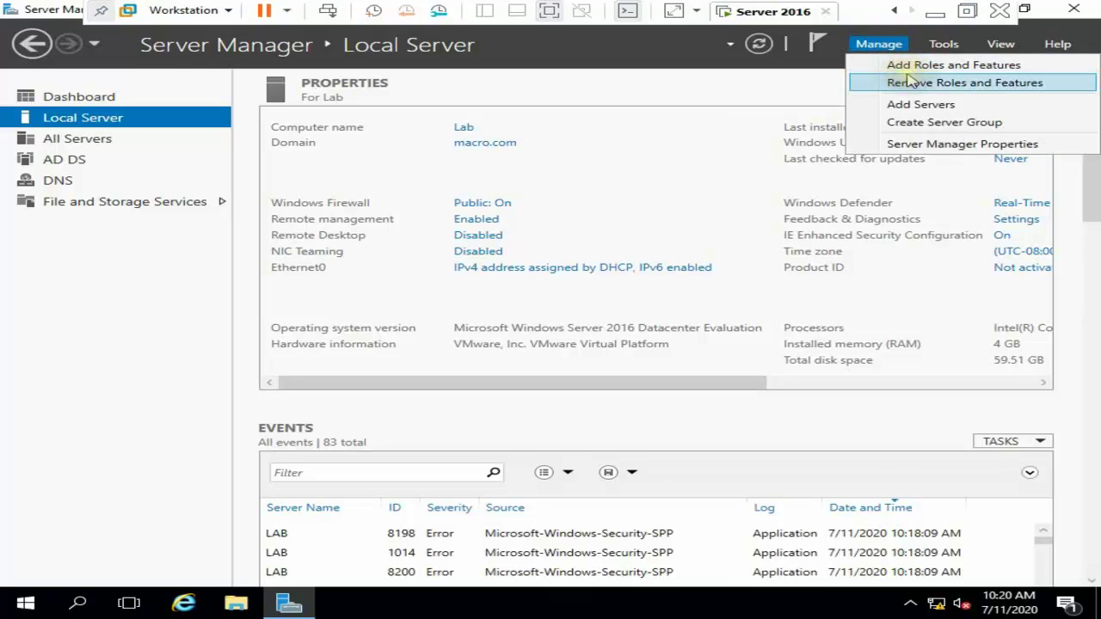
pyautogui.click(951, 66)
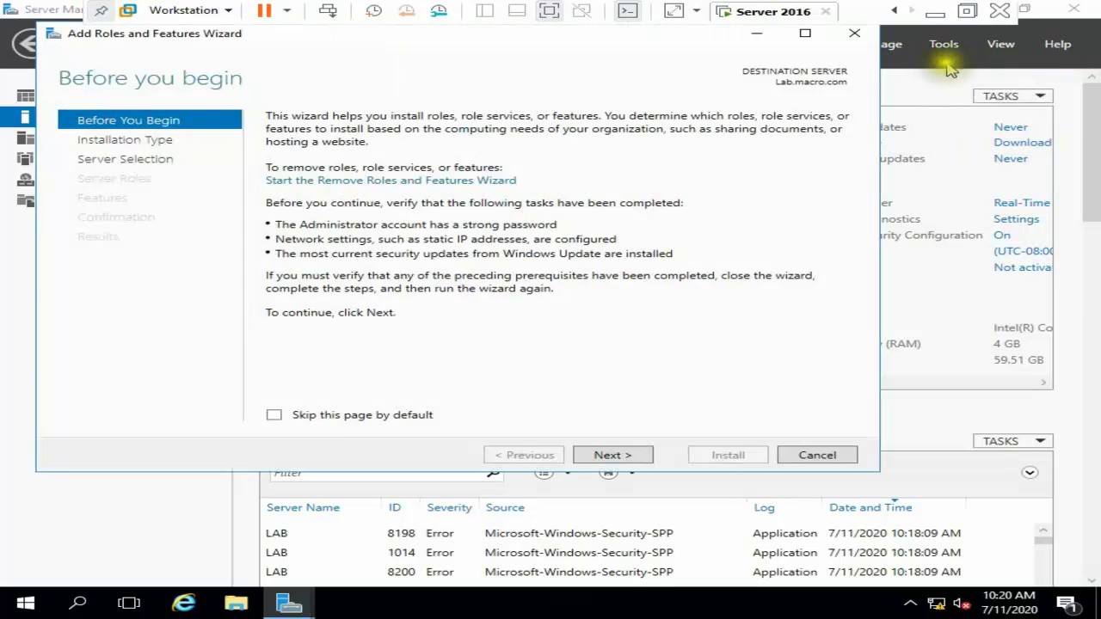
pyautogui.click(612, 455)
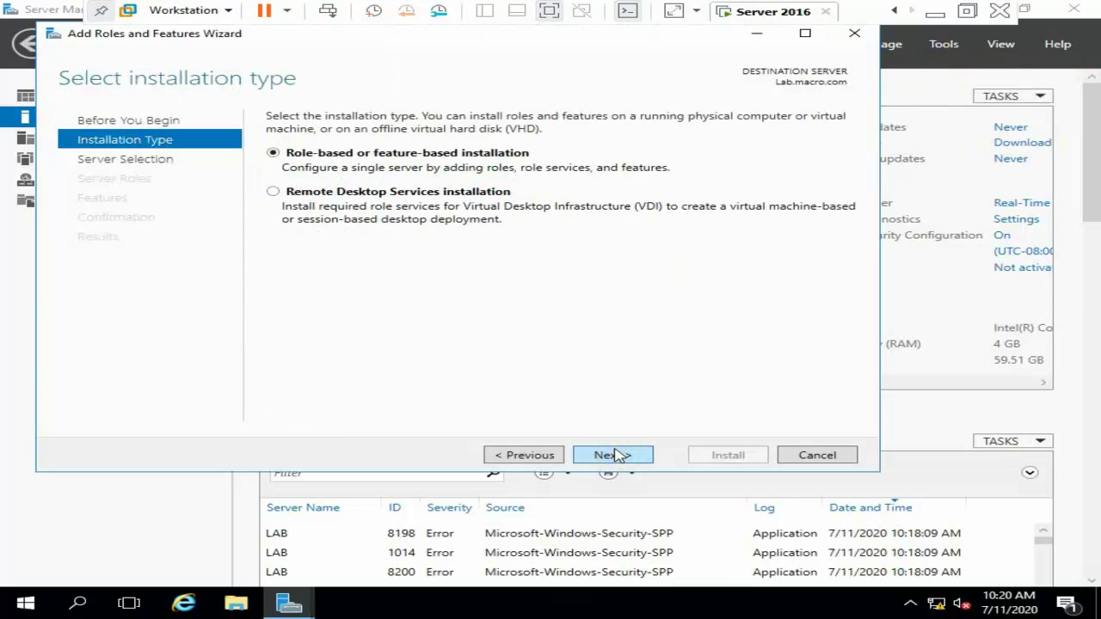
pyautogui.click(612, 455)
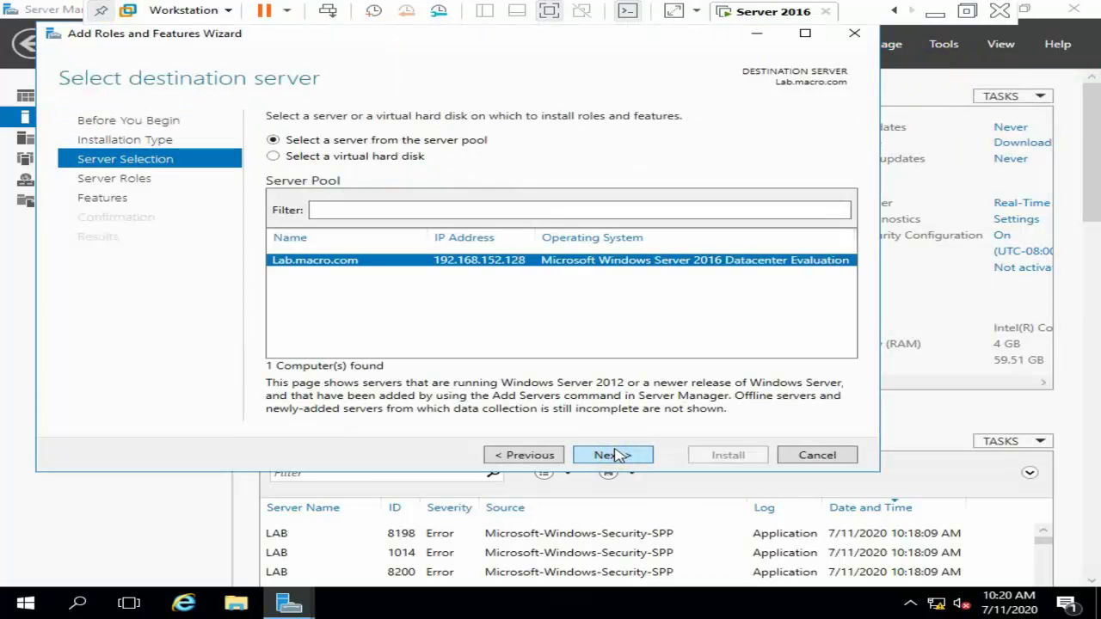
pyautogui.click(613, 455)
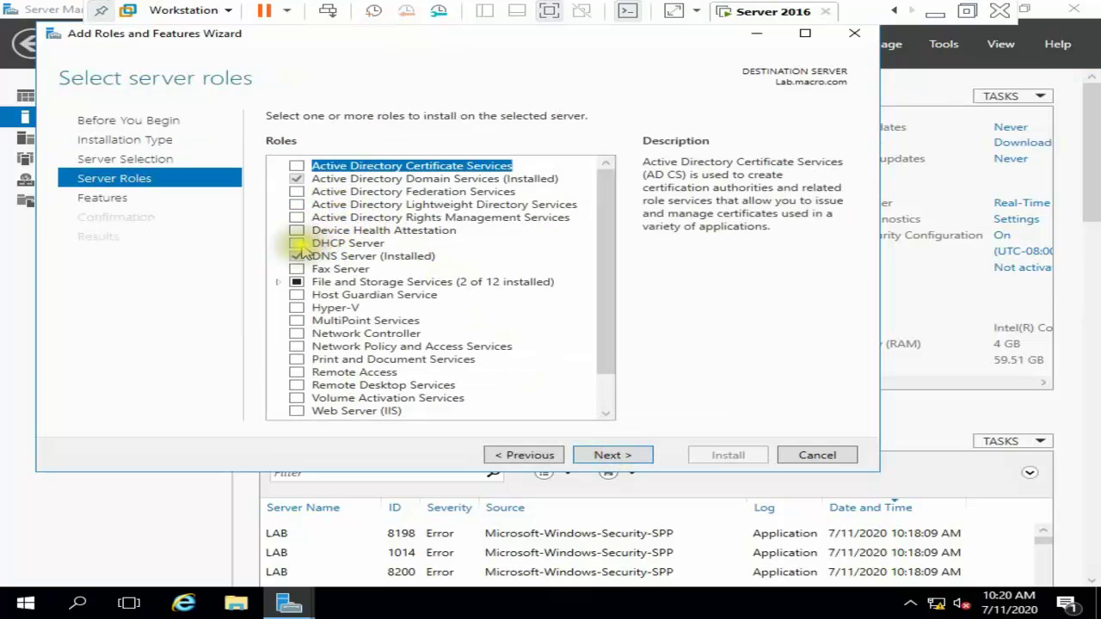
# Select the DHCP Server role with its management tools and continue despite the static IP validation warning
pyautogui.click(296, 243)
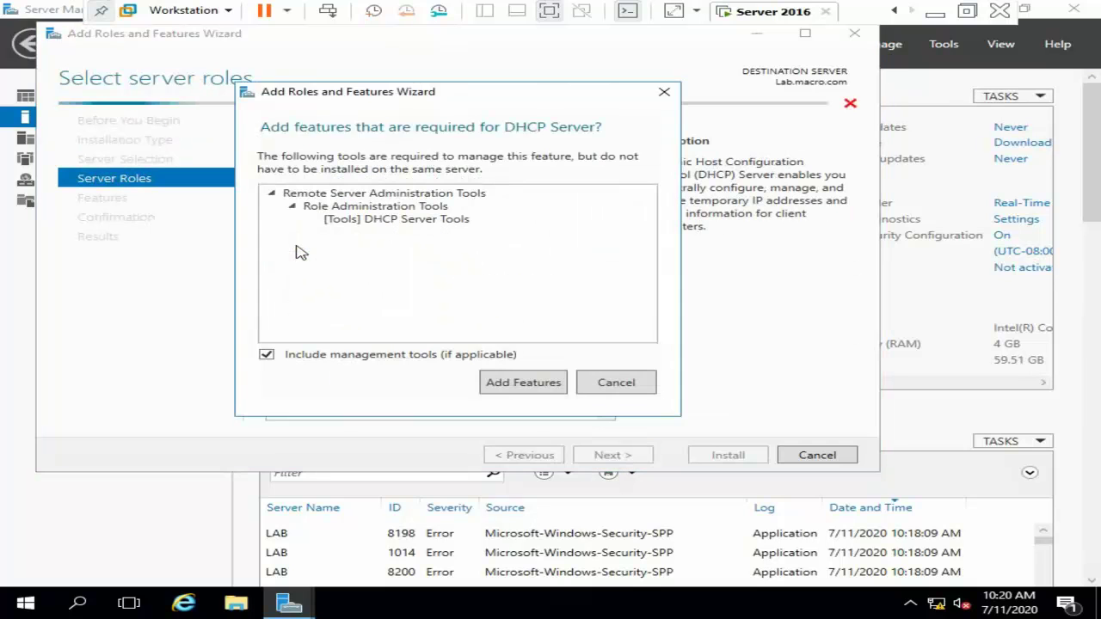
pyautogui.click(516, 386)
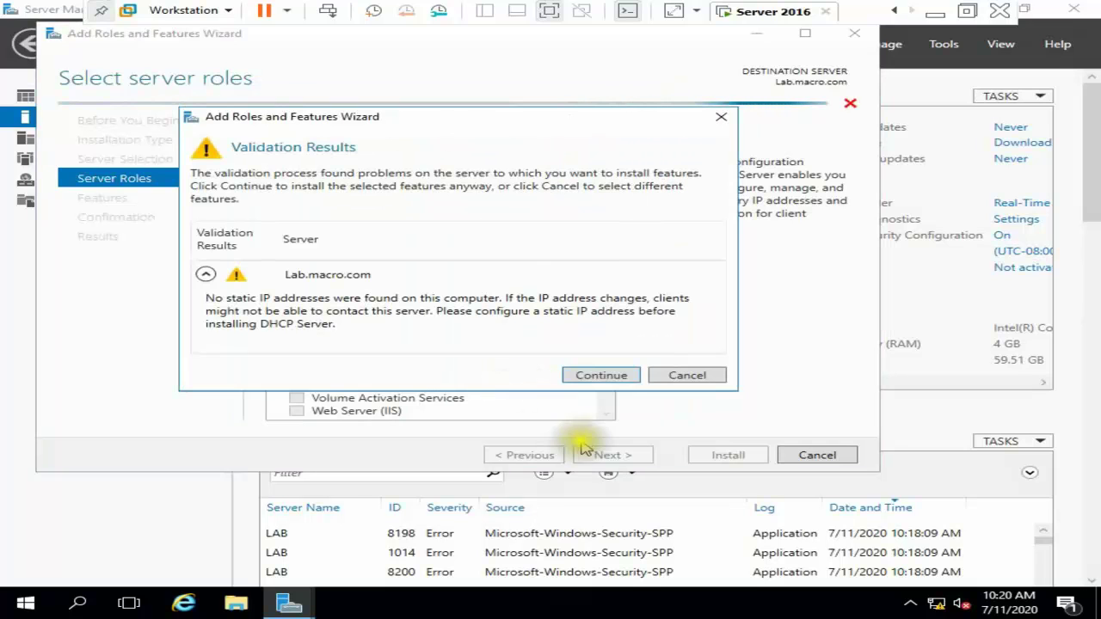
pyautogui.click(602, 378)
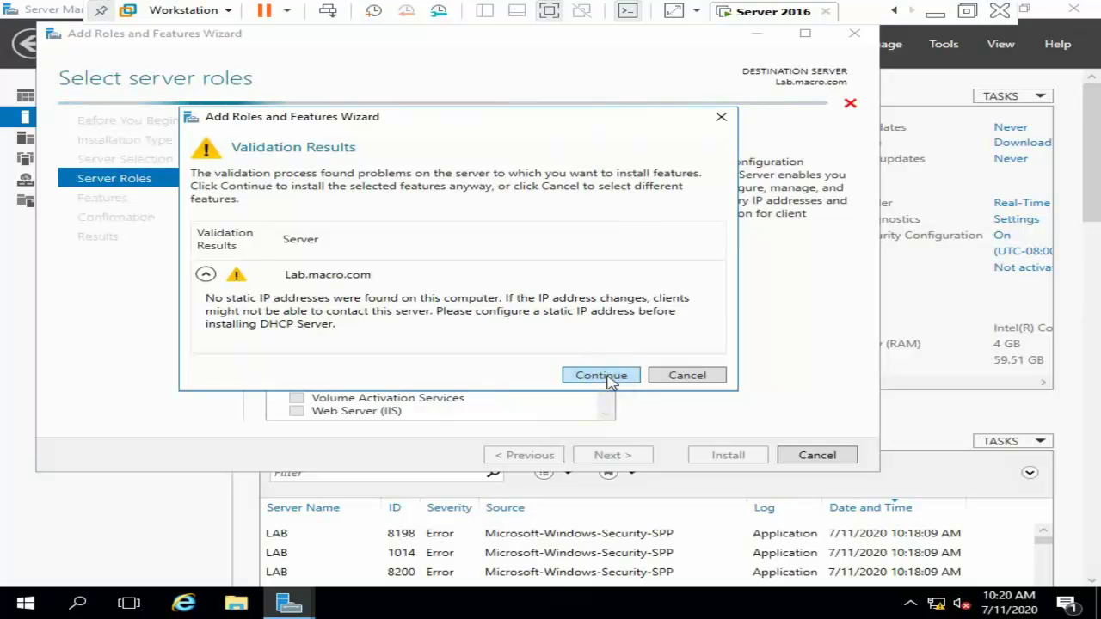
# Install the DHCP Server role without extra features or automatic restart, and close the wizard once the installation finishes
pyautogui.click(613, 458)
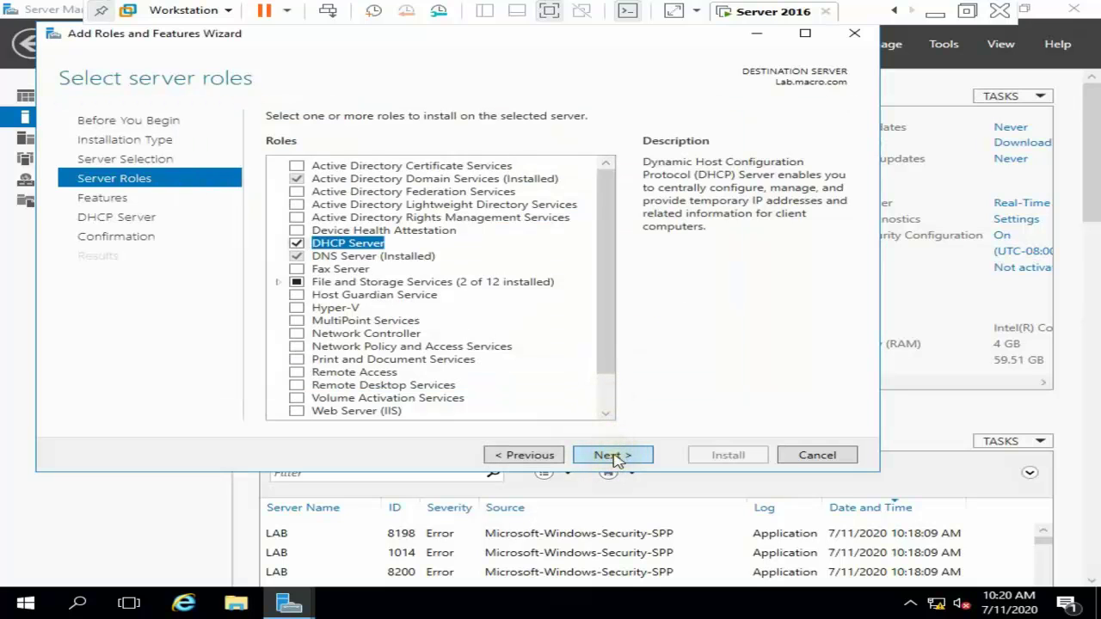
pyautogui.click(613, 458)
pyautogui.click(613, 458)
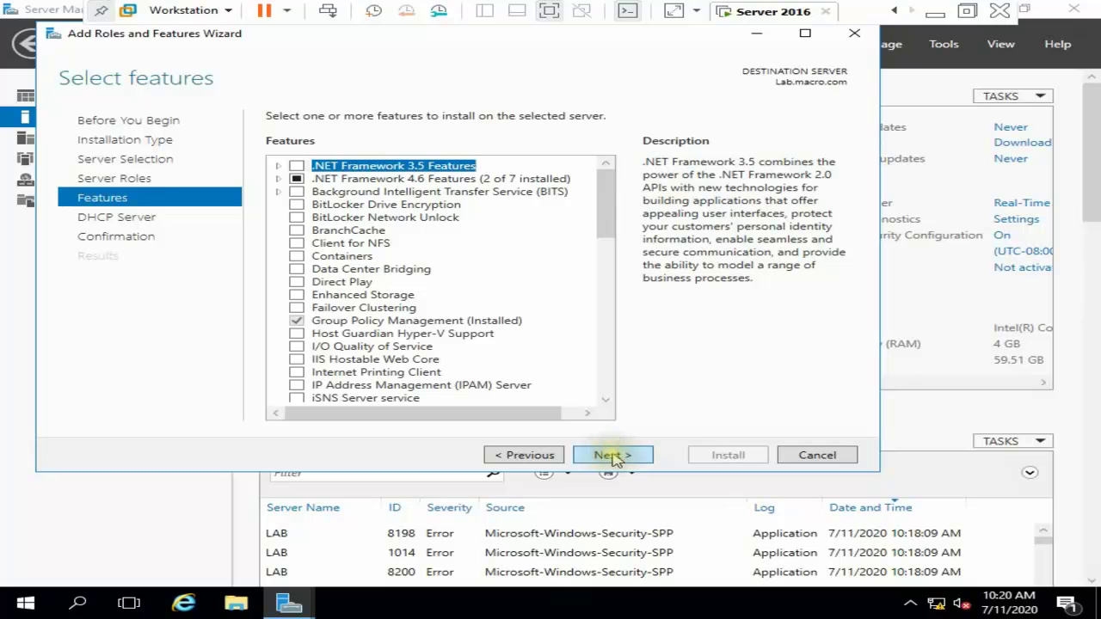
pyautogui.click(613, 457)
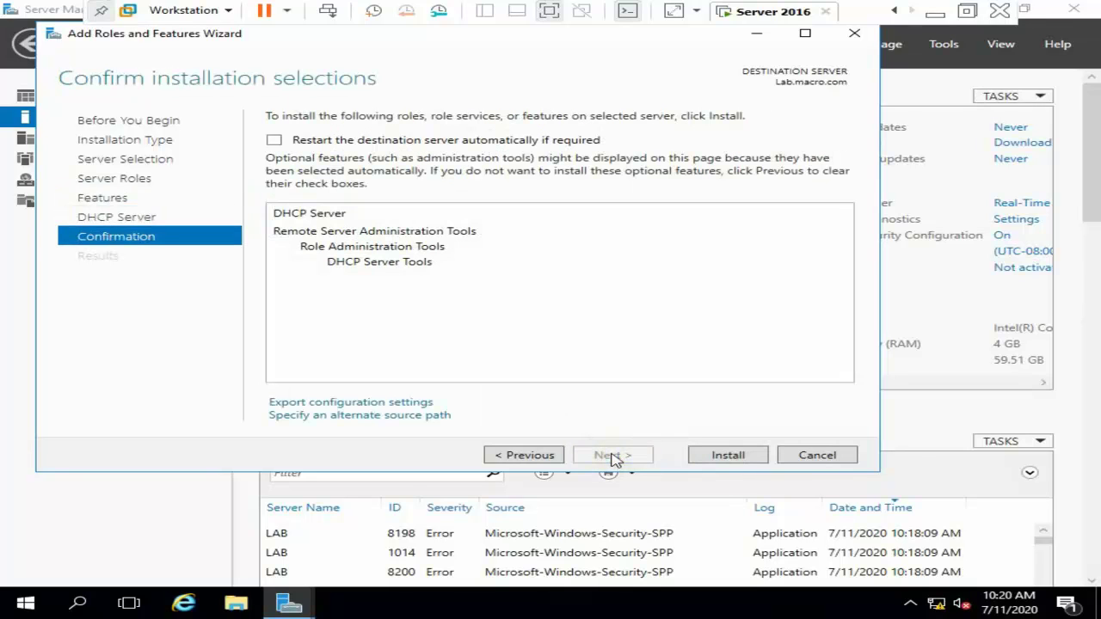
pyautogui.click(727, 456)
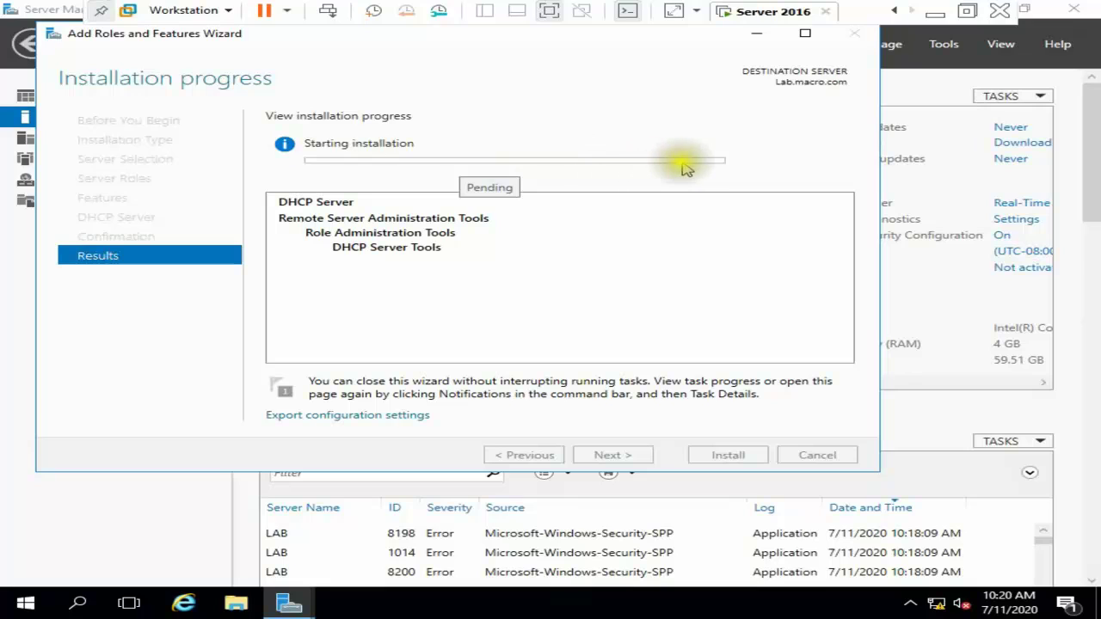
pyautogui.click(759, 187)
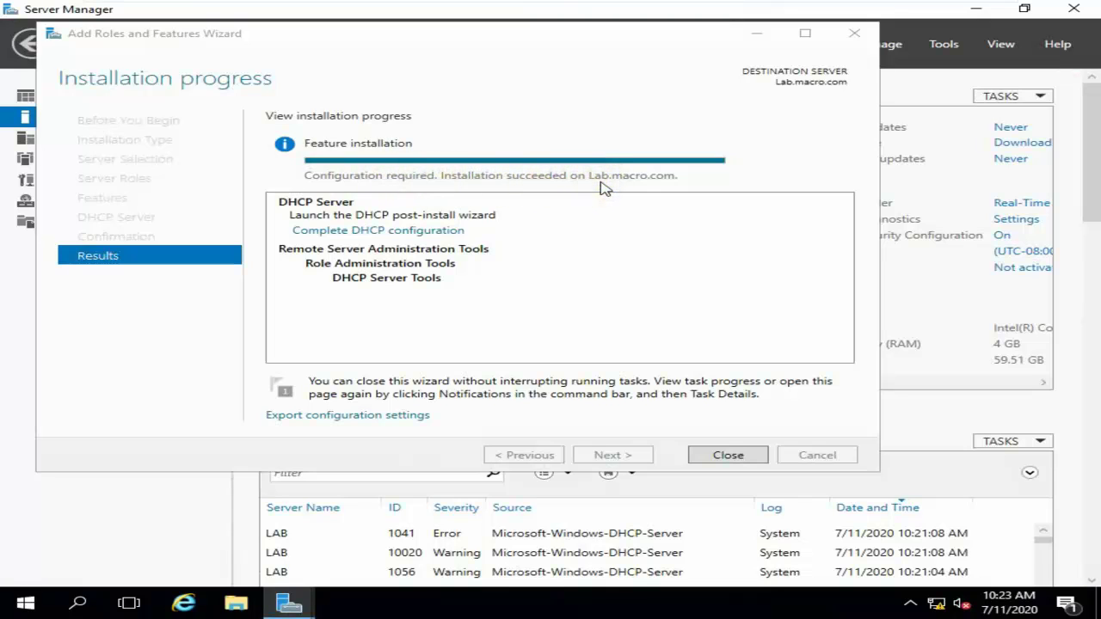
pyautogui.click(727, 455)
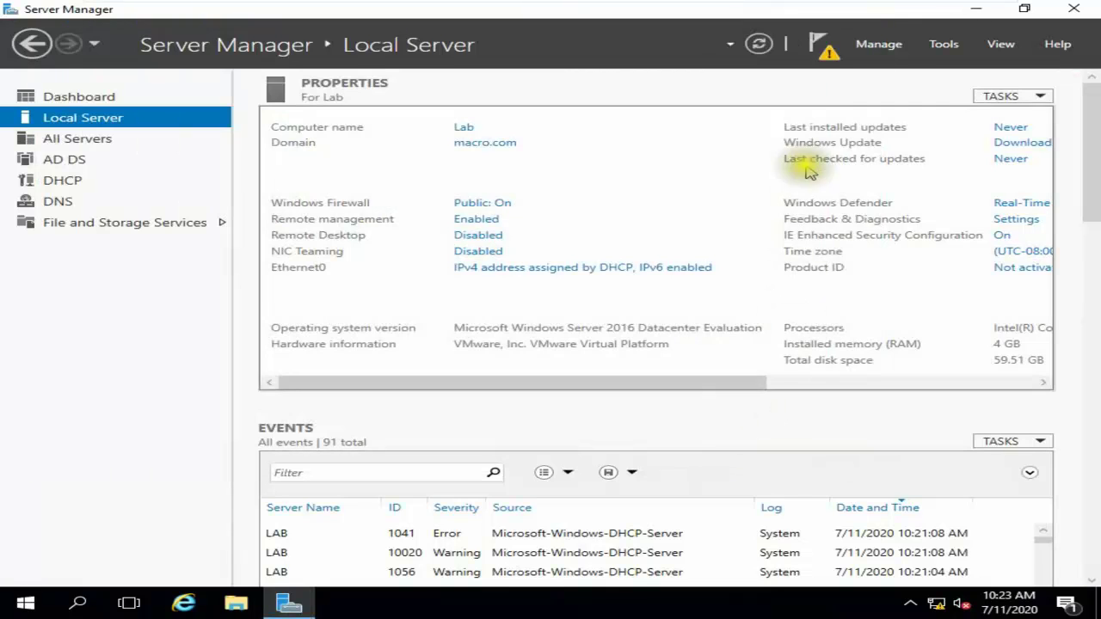
# Complete the DHCP post-install configuration with AD authorization skipped
pyautogui.click(821, 43)
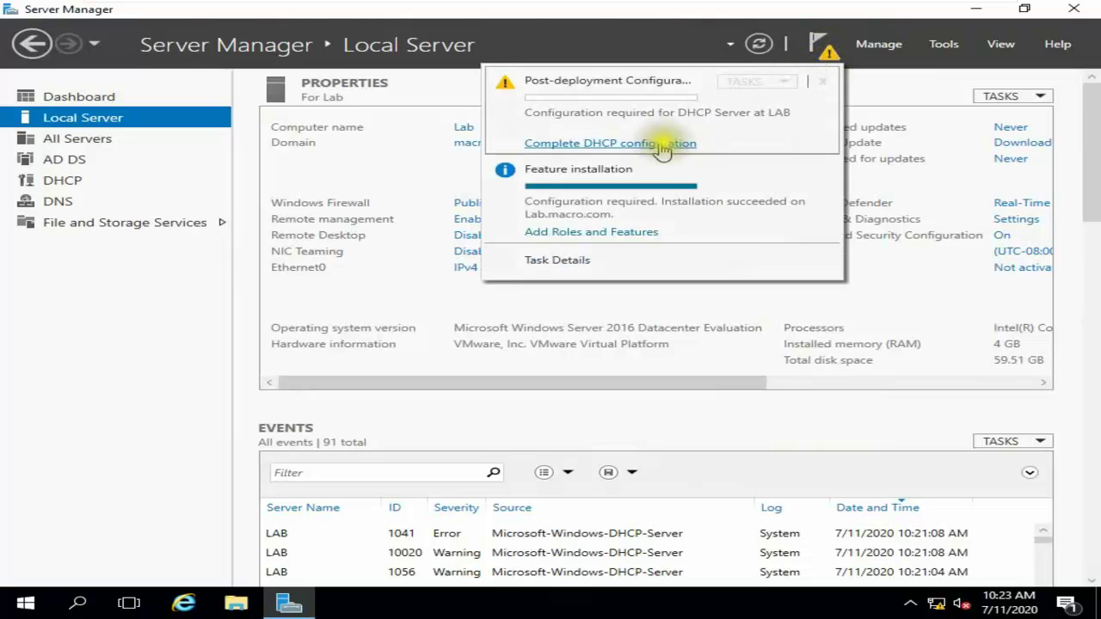
pyautogui.click(641, 146)
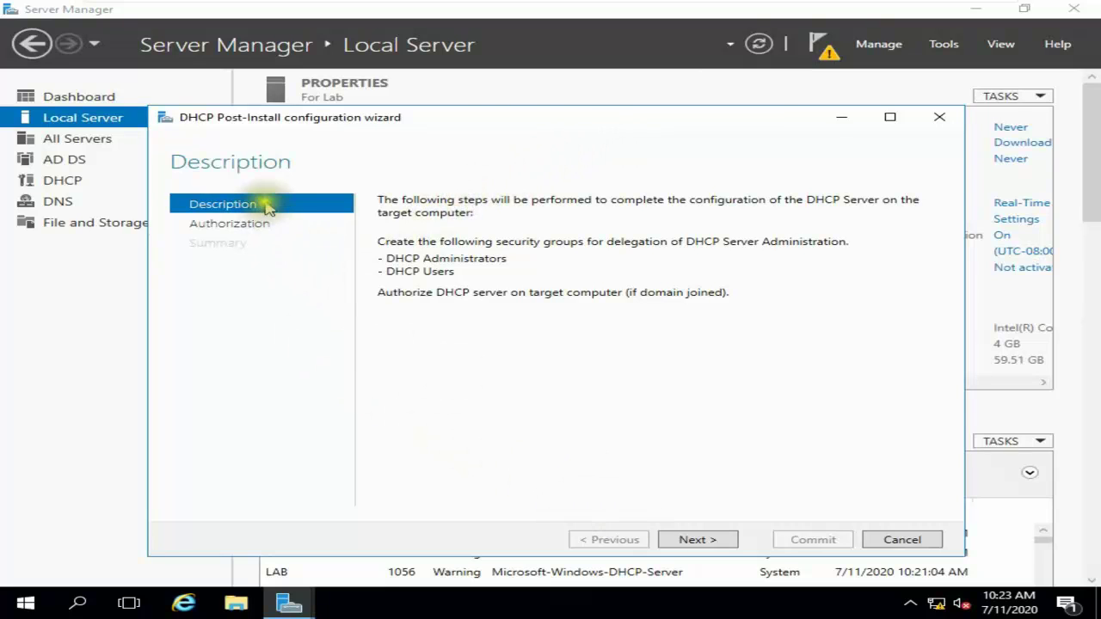
pyautogui.click(697, 539)
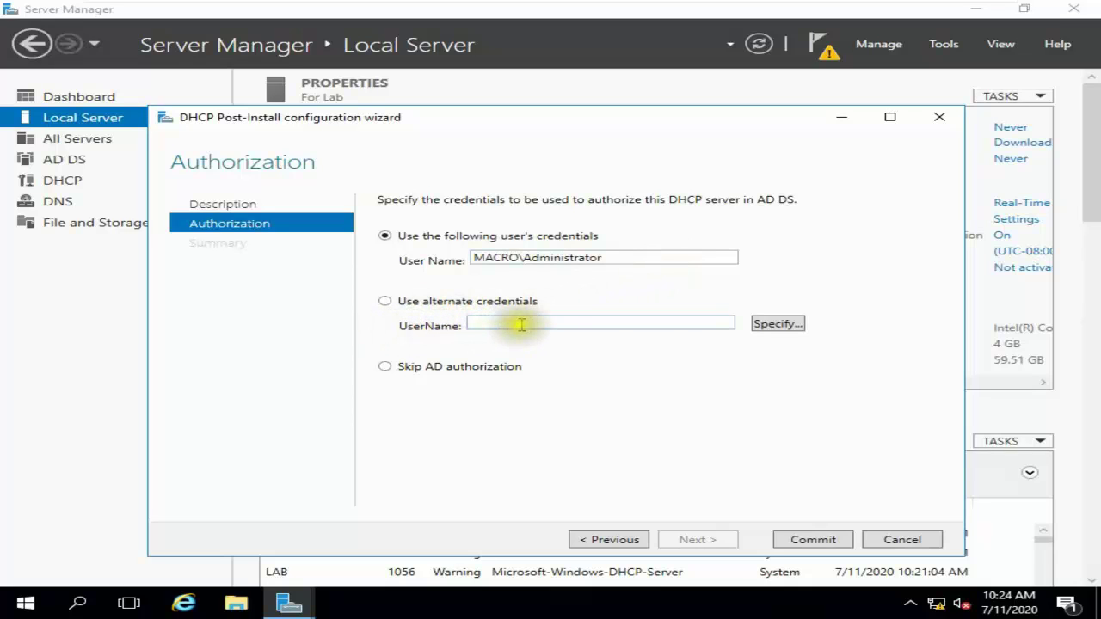
pyautogui.click(385, 368)
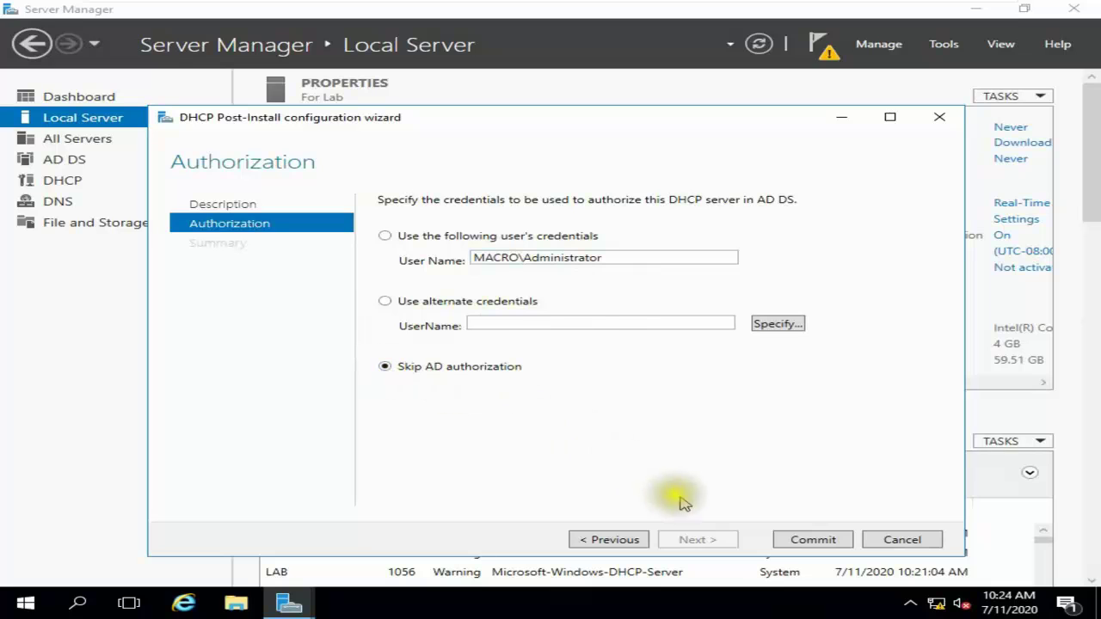
pyautogui.click(830, 542)
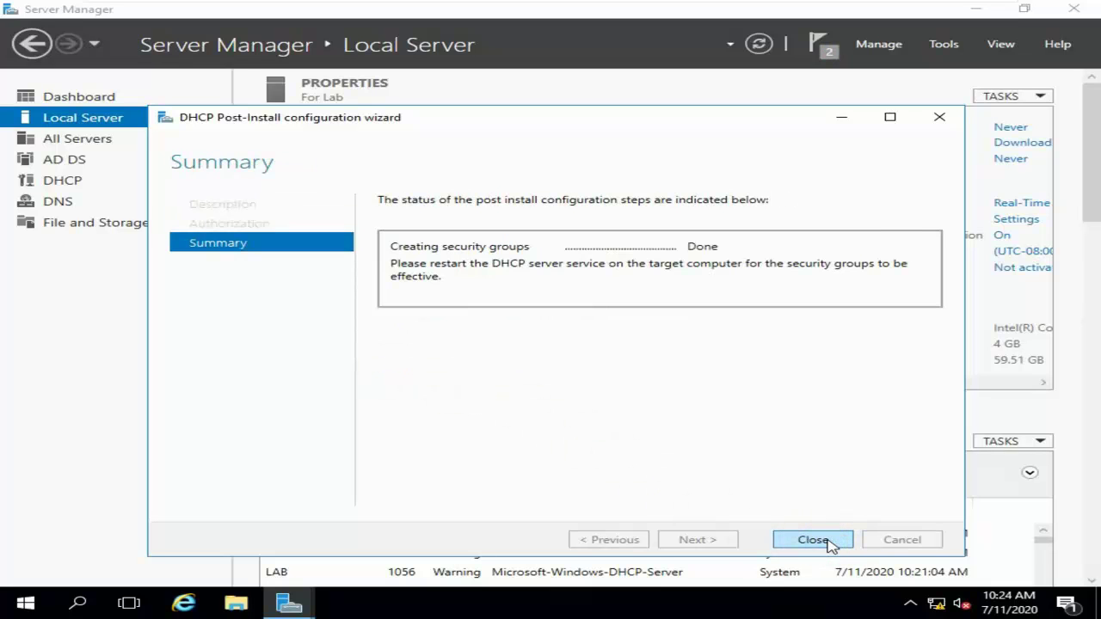
pyautogui.click(828, 542)
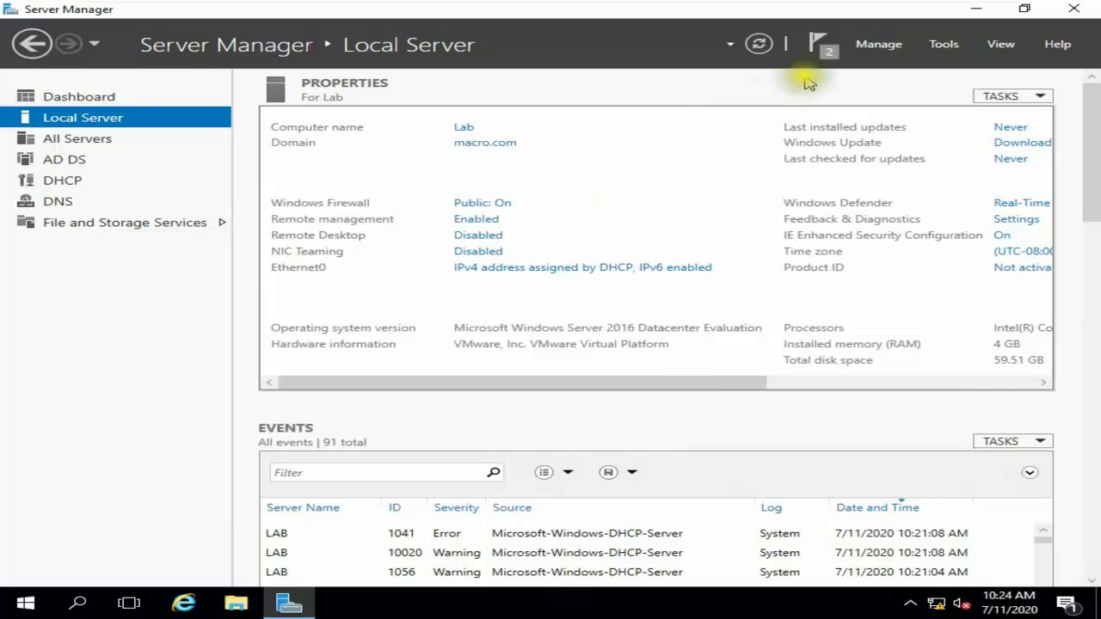
# Open the DHCP management console, maximize it and widen the server tree pane to fit the full server name
pyautogui.click(943, 47)
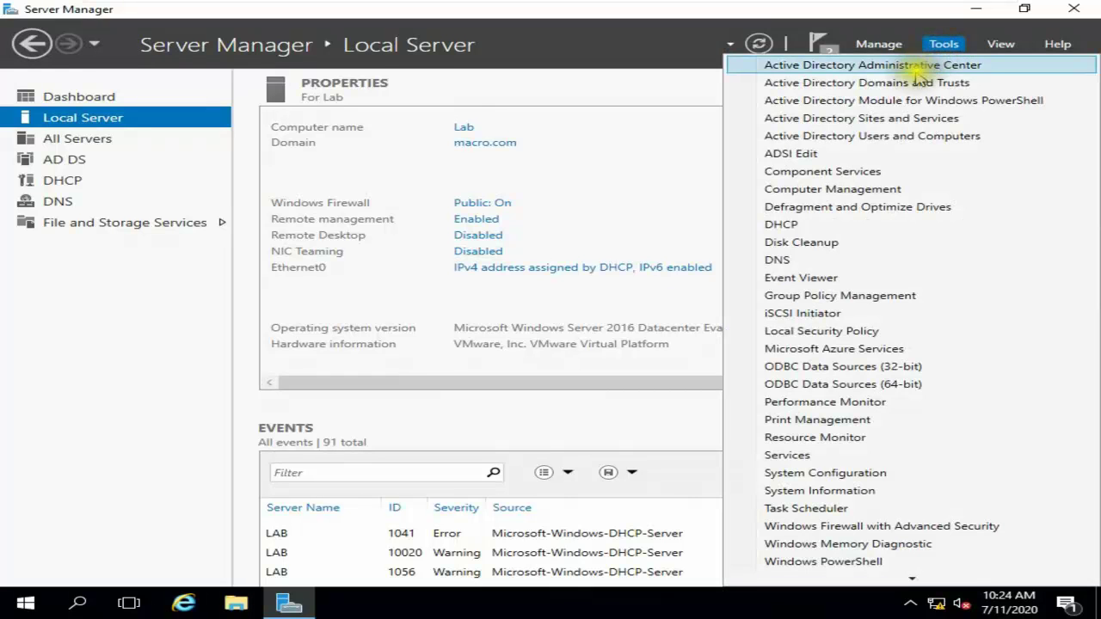
pyautogui.click(804, 223)
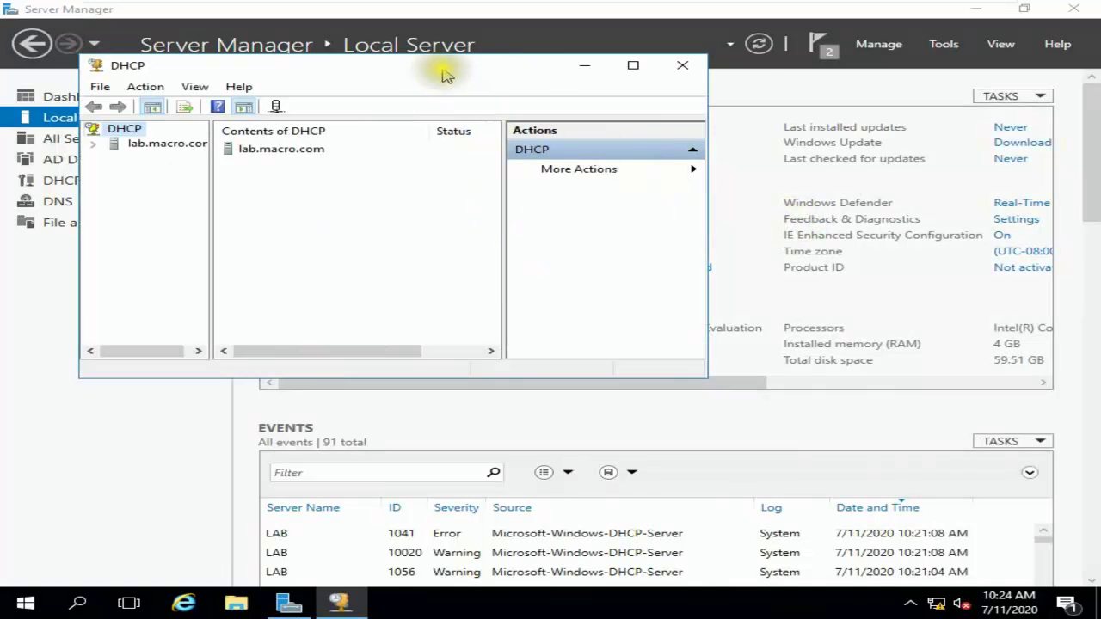
pyautogui.moveTo(445, 66); pyautogui.dragTo(548, 97)
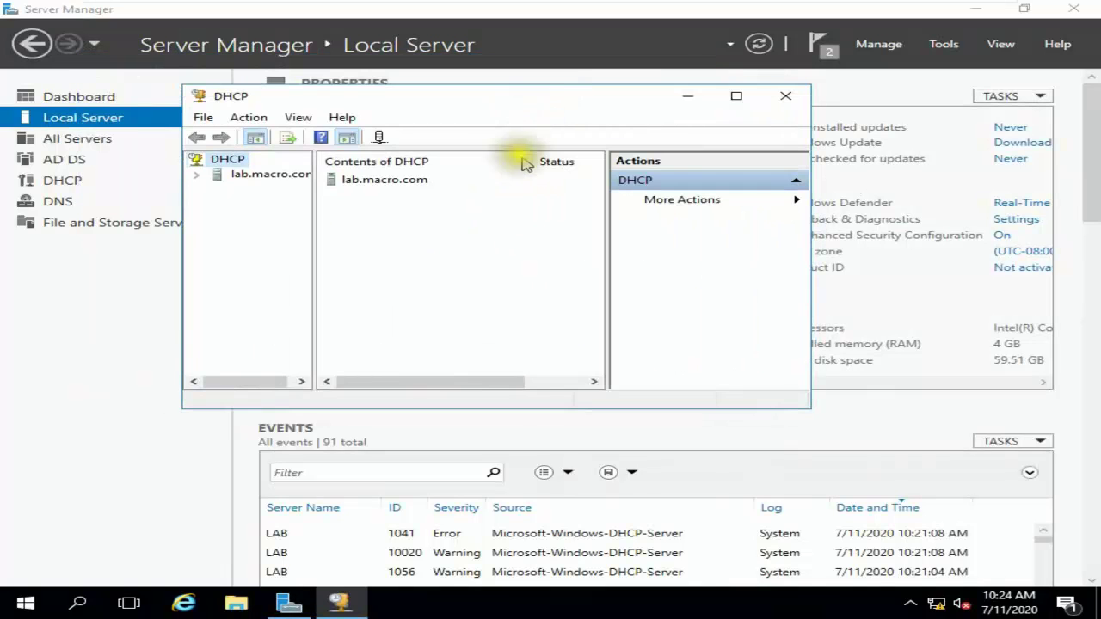
pyautogui.click(736, 95)
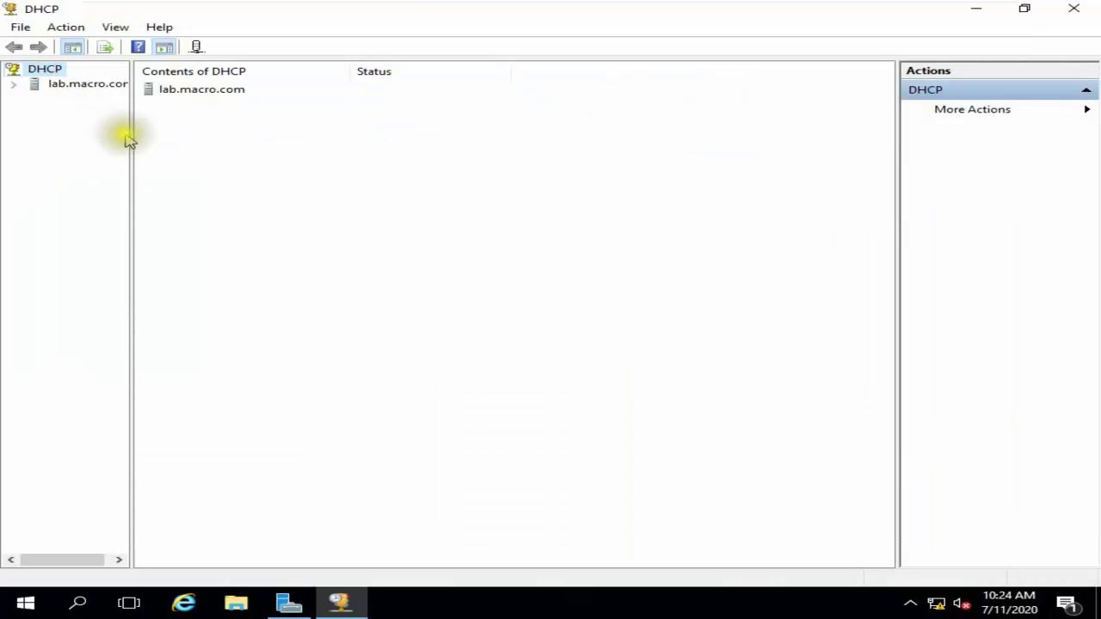
pyautogui.moveTo(129, 133); pyautogui.dragTo(251, 135)
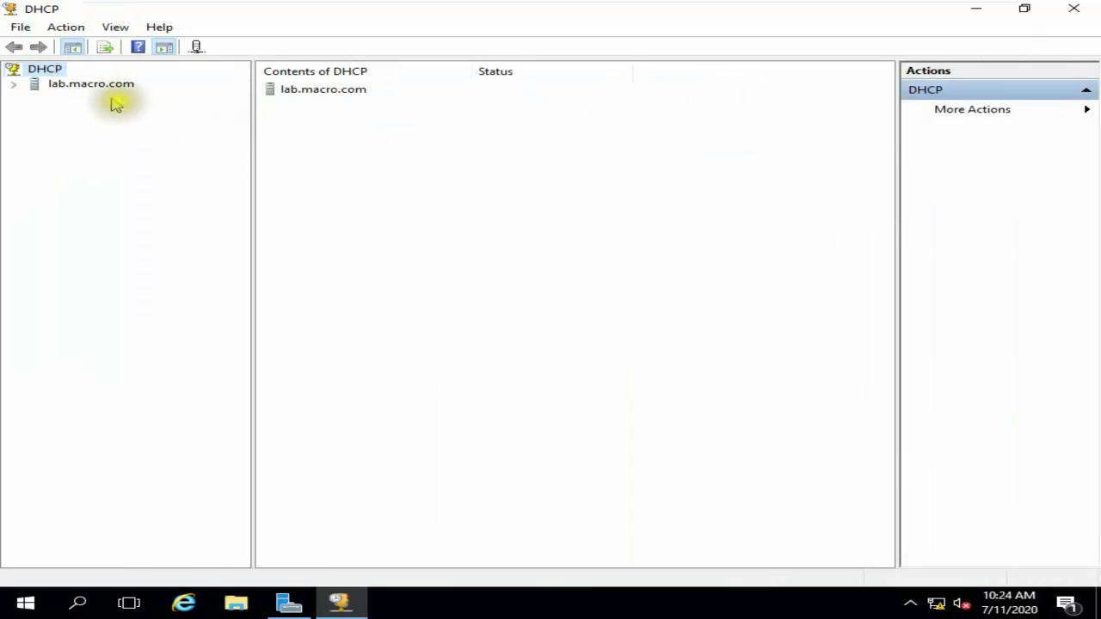
# Expand lab.macro.com and start a new IPv4 scope, advancing to its name and description page
pyautogui.click(15, 85)
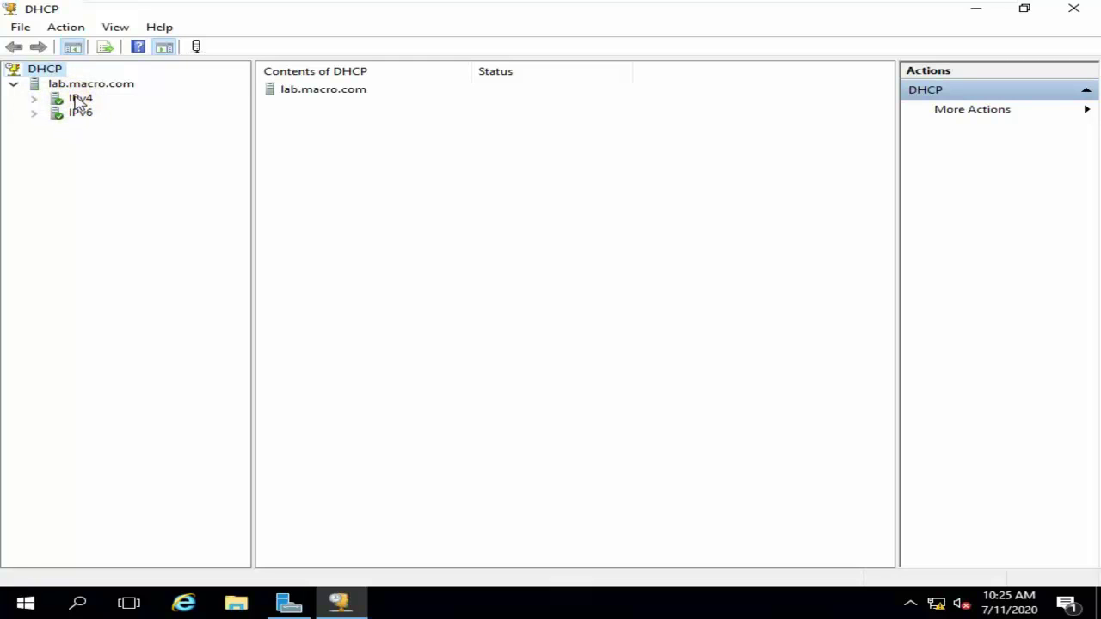
pyautogui.rightClick(78, 102)
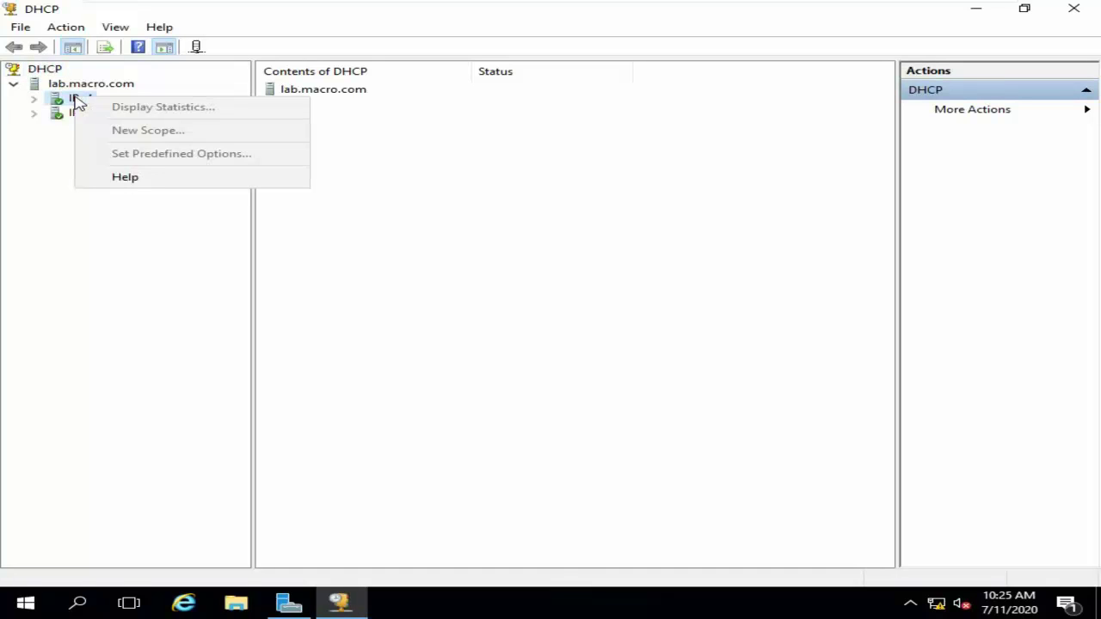
pyautogui.click(33, 99)
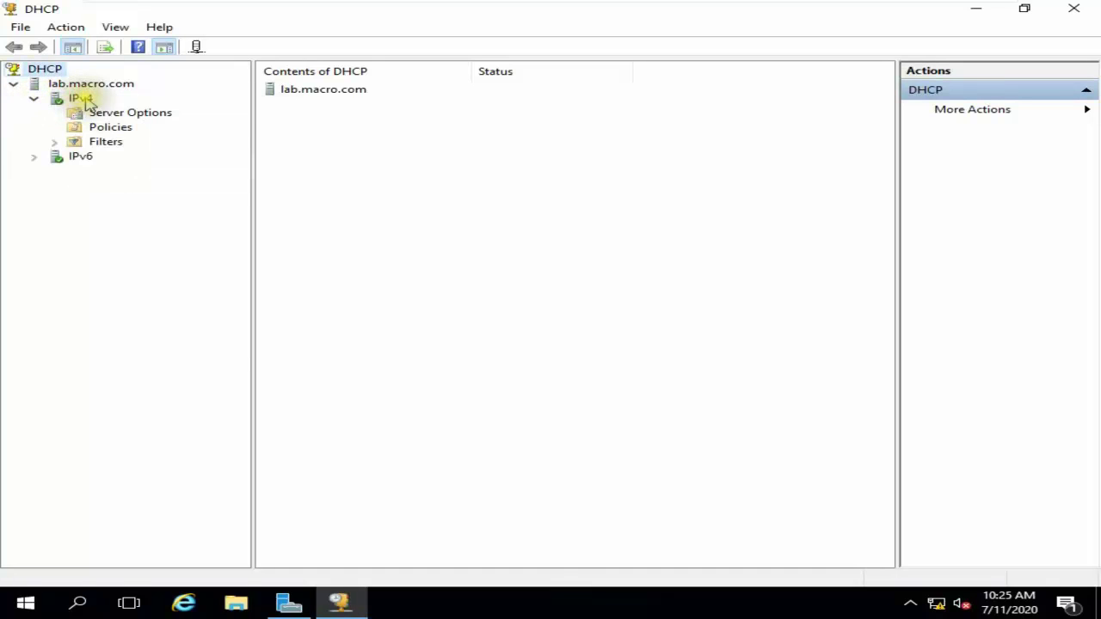
pyautogui.rightClick(85, 100)
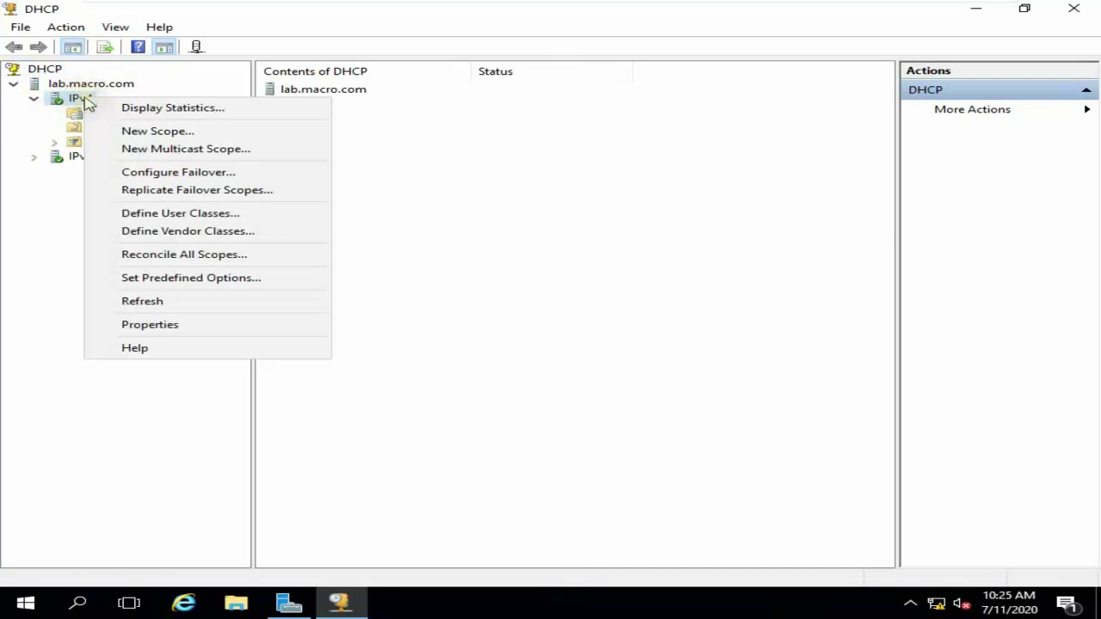
pyautogui.click(163, 132)
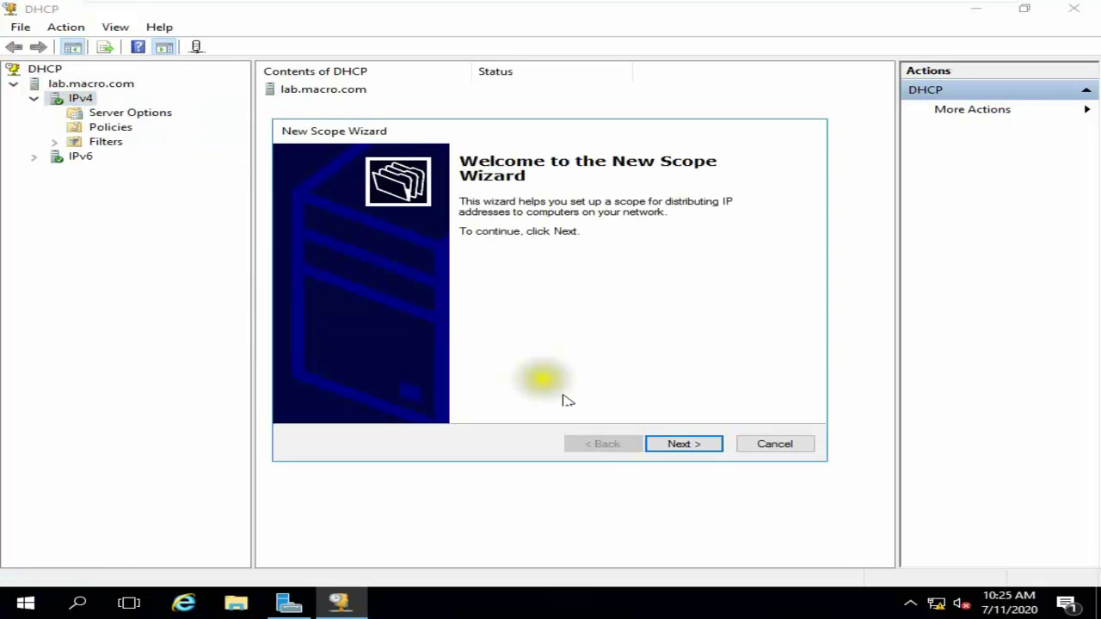
pyautogui.click(681, 444)
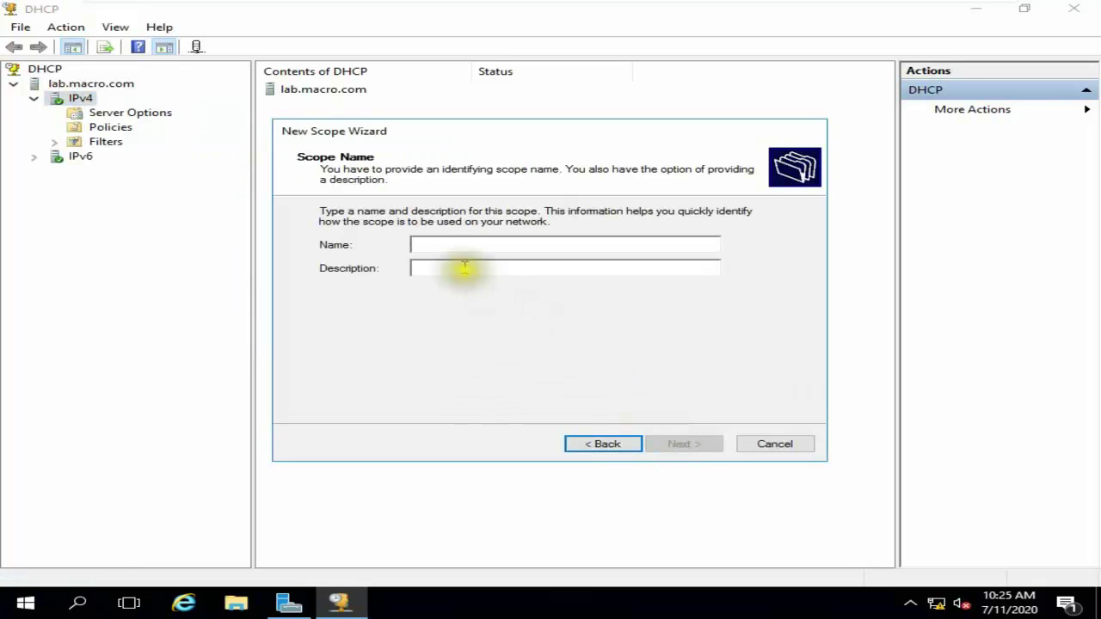
pyautogui.write('New Scop')
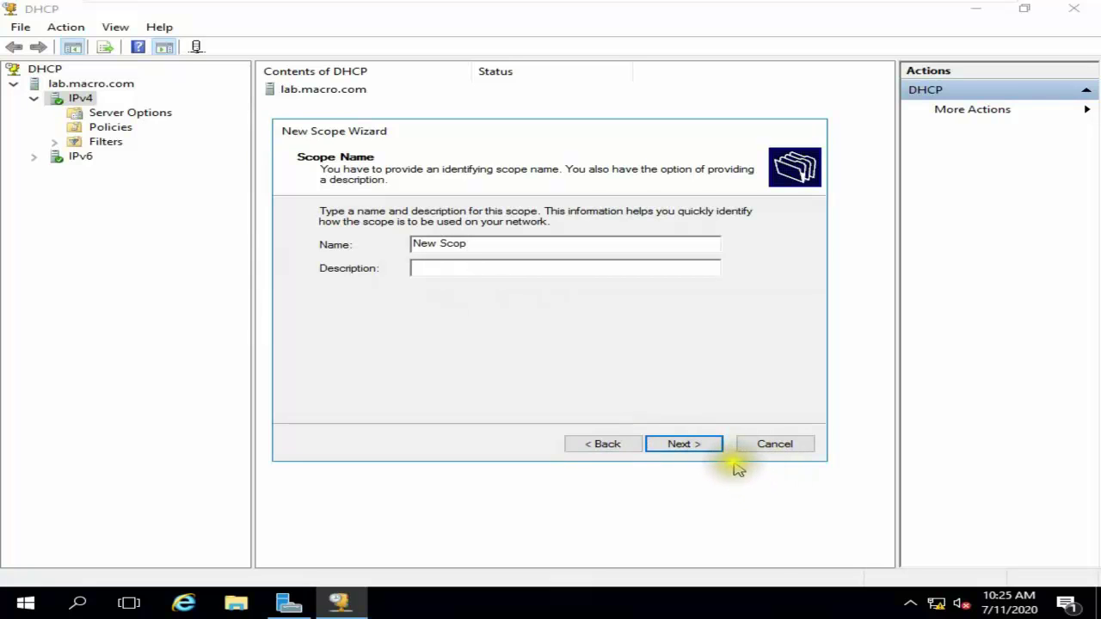
pyautogui.press('BackSpace')
pyautogui.press('BackSpace')
pyautogui.press('BackSpace')
pyautogui.press('BackSpace')
pyautogui.press('BackSpace')
pyautogui.press('BackSpace')
pyautogui.press('BackSpace')
pyautogui.press('BackSpace')
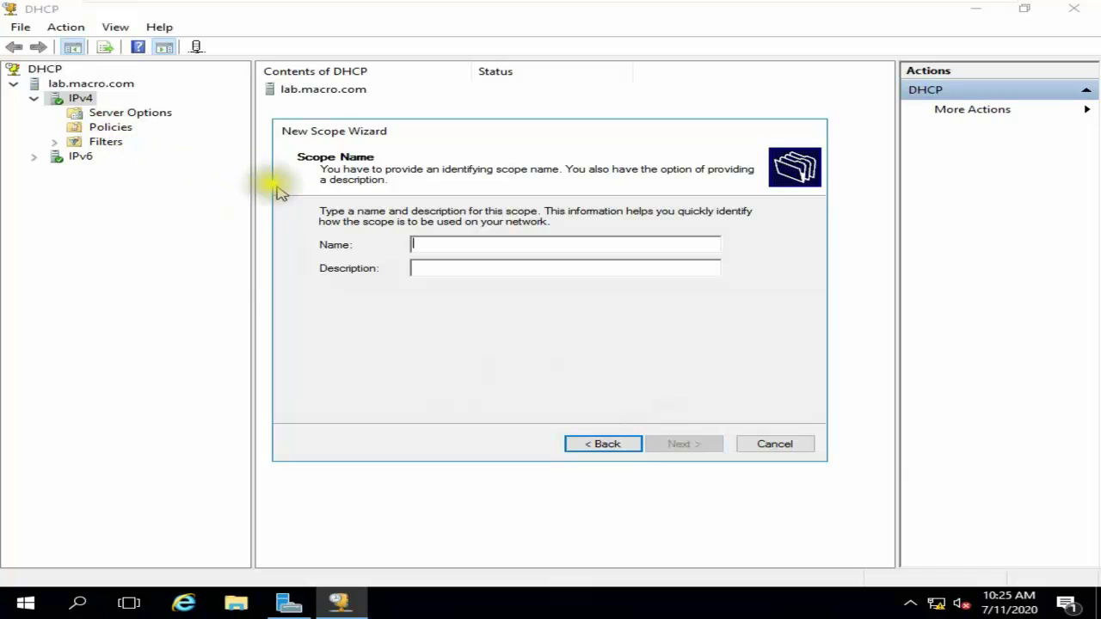
# Name the scope "New Scope" and set its address range from 192.168.1.1 to 192.168.1.254 with subnet mask 255.255.255.0
pyautogui.click(420, 250)
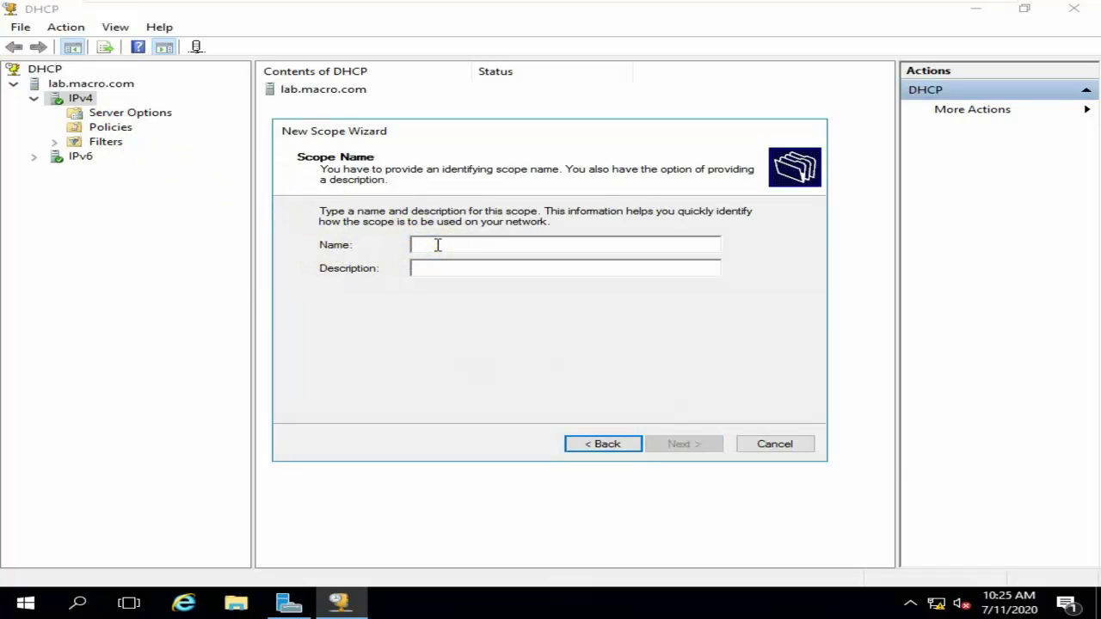
pyautogui.write('New Scope')
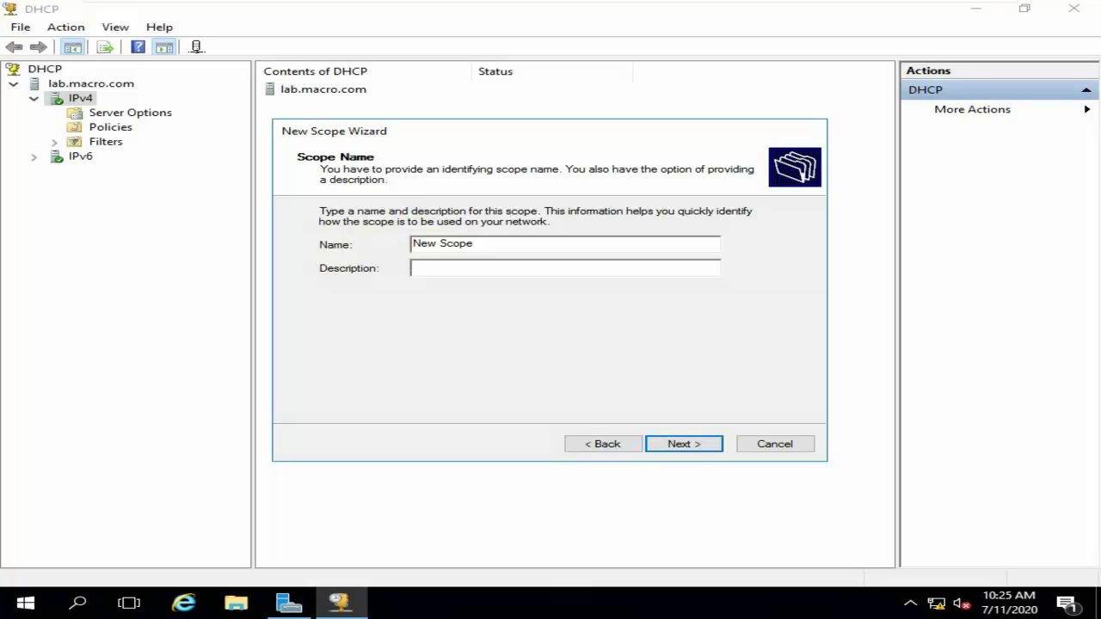
pyautogui.click(677, 446)
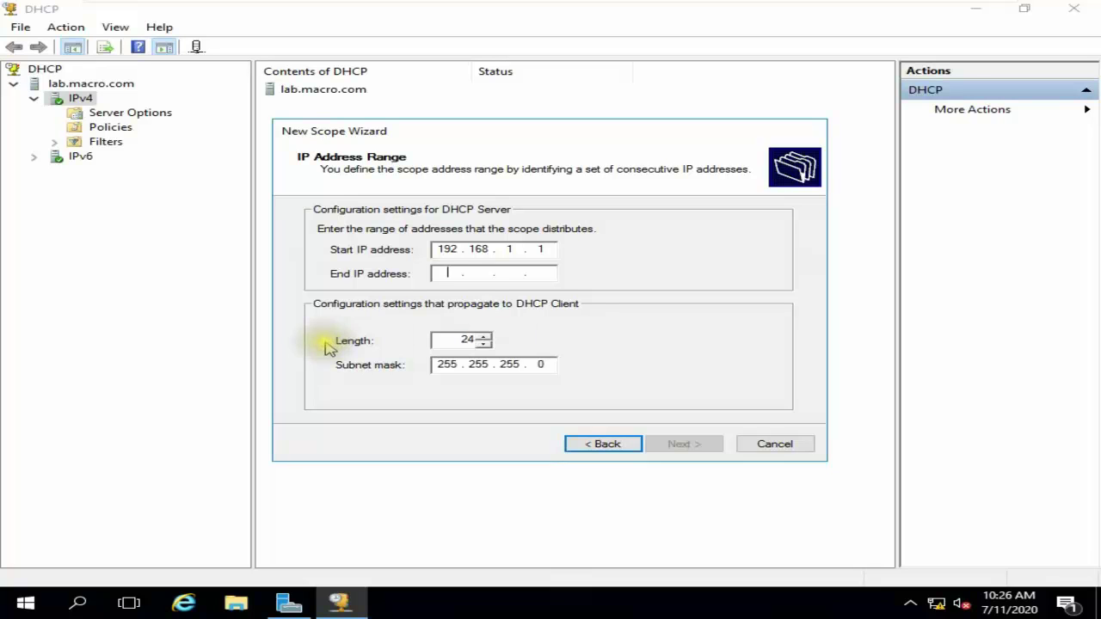
pyautogui.write('192 . 168 . 1 . 254')
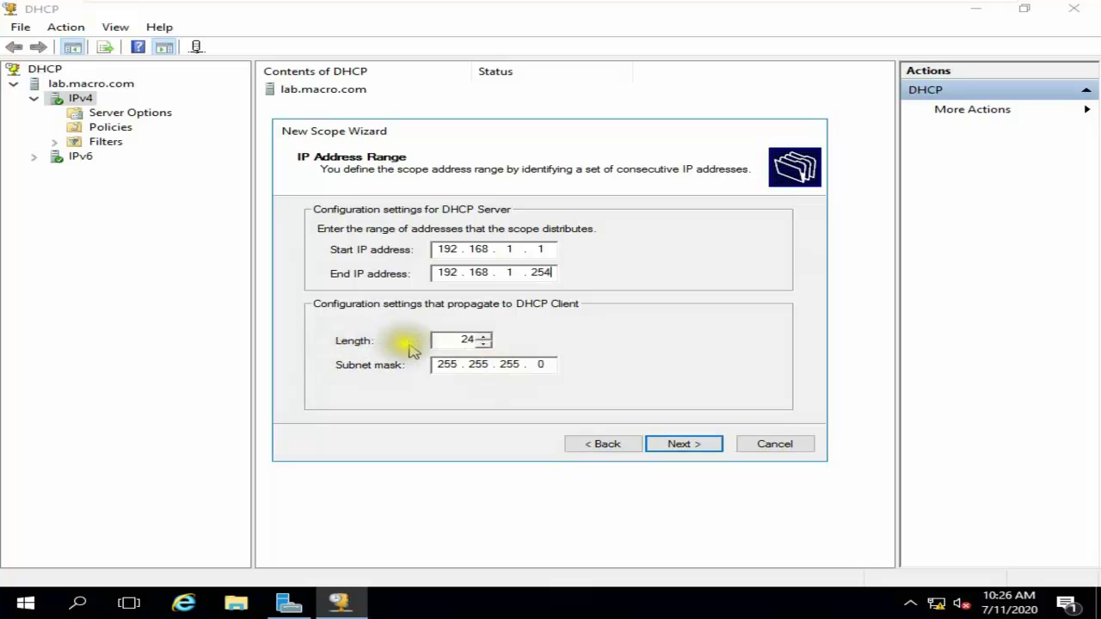
pyautogui.click(683, 444)
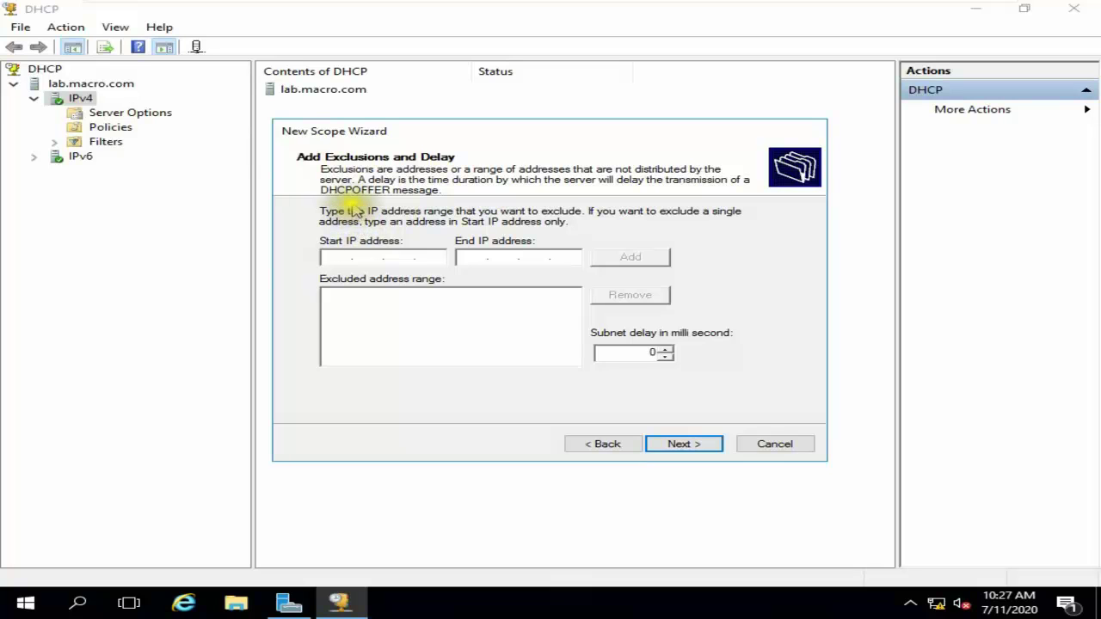
# Exclude the single address 192.168.1.50 from the scope and accept the default lease duration
pyautogui.click(372, 257)
pyautogui.click(338, 256)
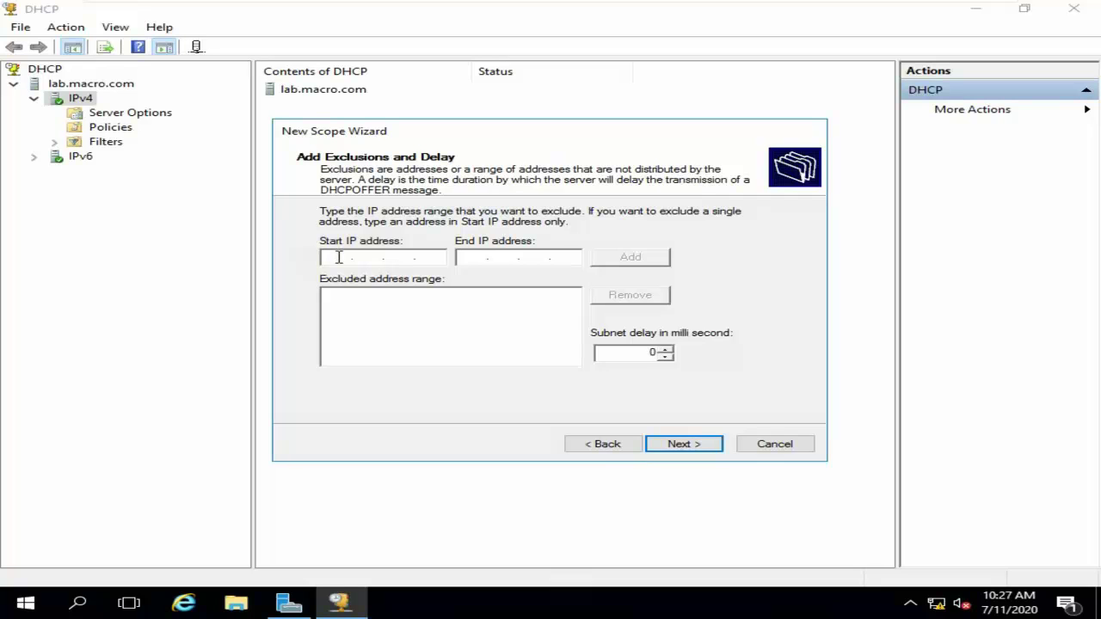
pyautogui.click(365, 256)
pyautogui.click(624, 260)
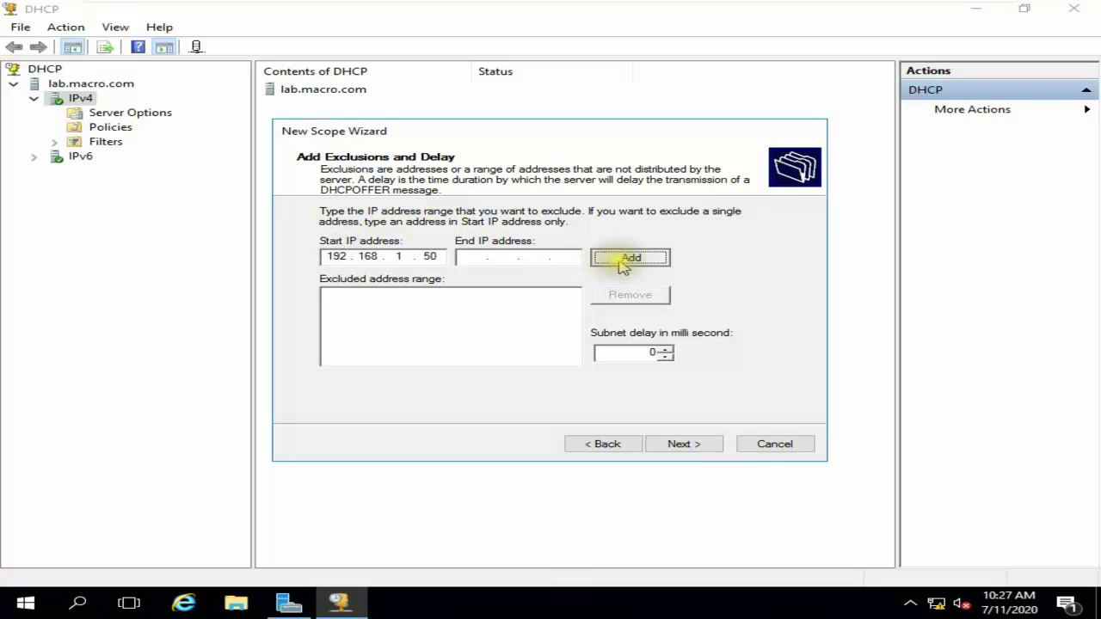
pyautogui.click(679, 445)
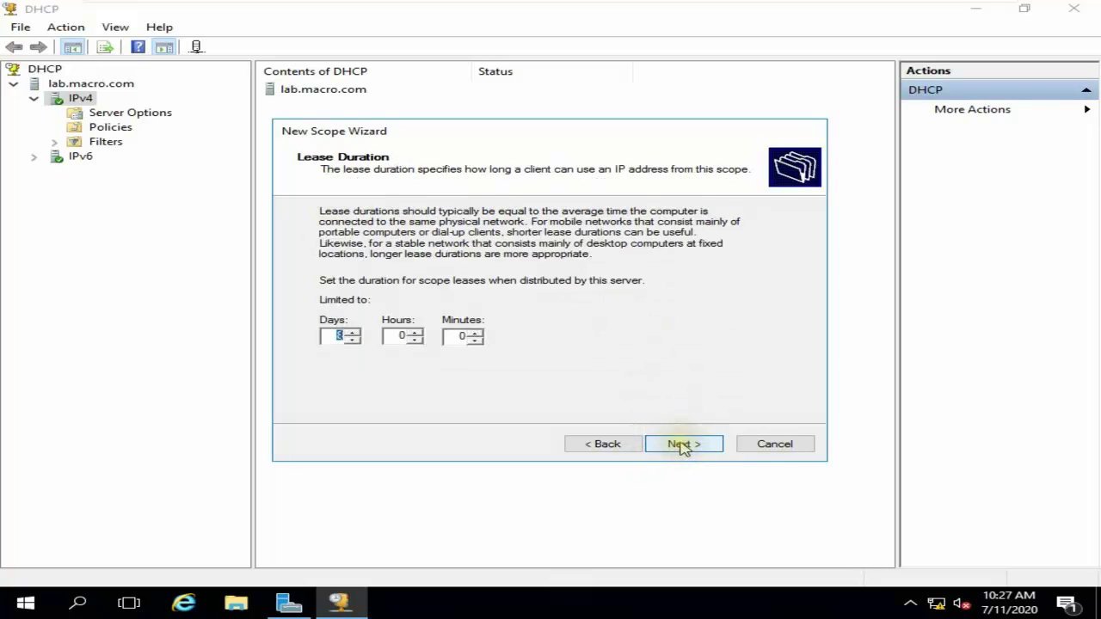
pyautogui.click(679, 444)
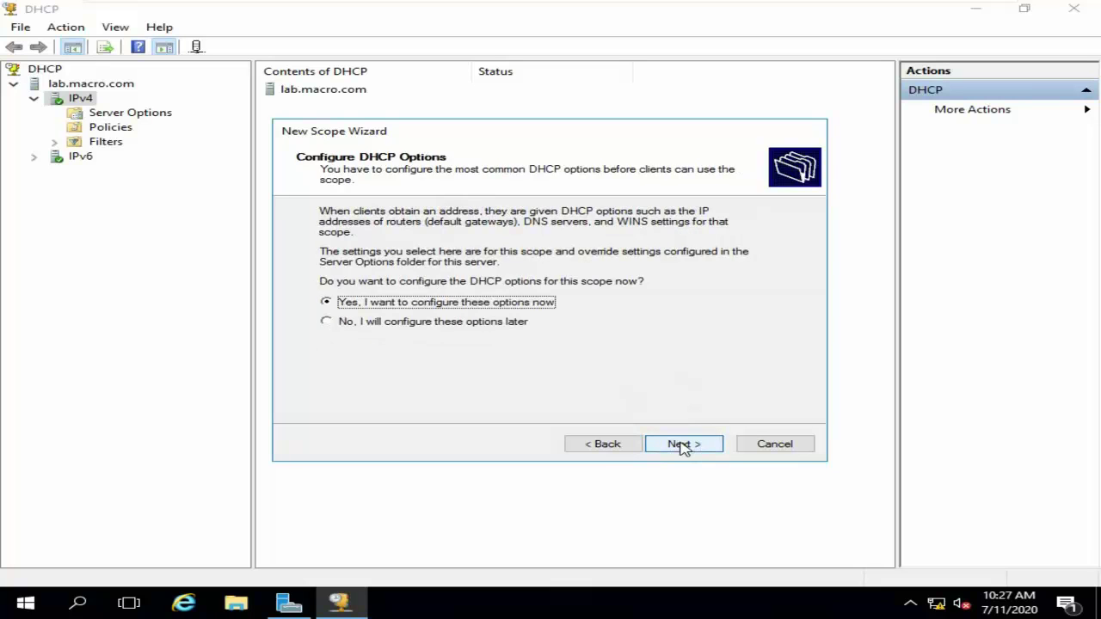
# Choose to configure the DHCP options now and add 192.168.1.1 as the router (default gateway)
pyautogui.click(682, 445)
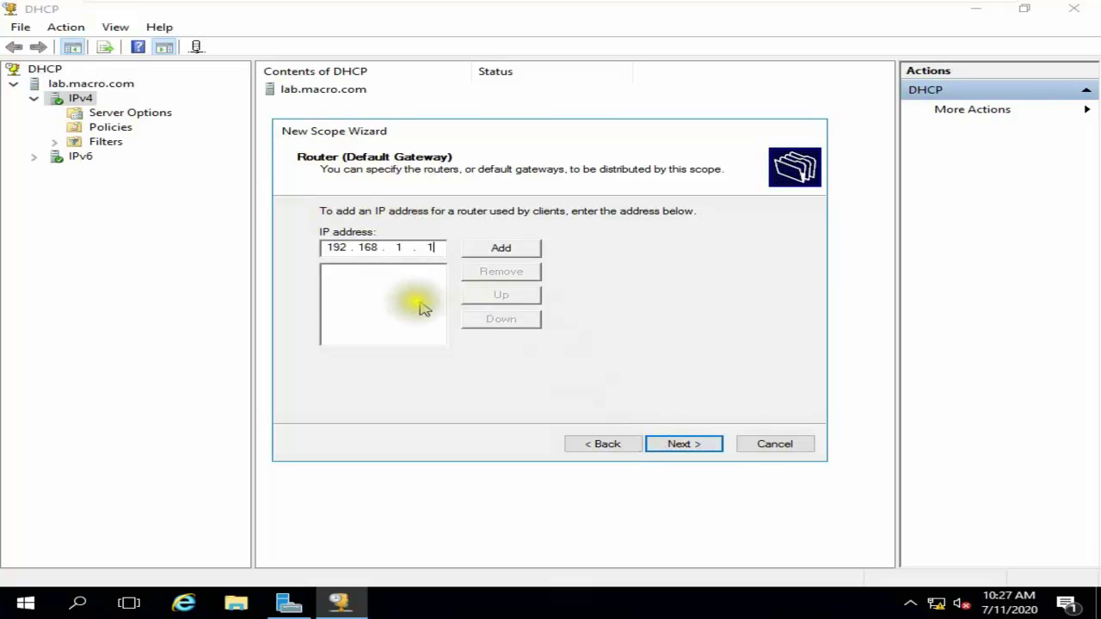
pyautogui.click(500, 248)
pyautogui.click(681, 447)
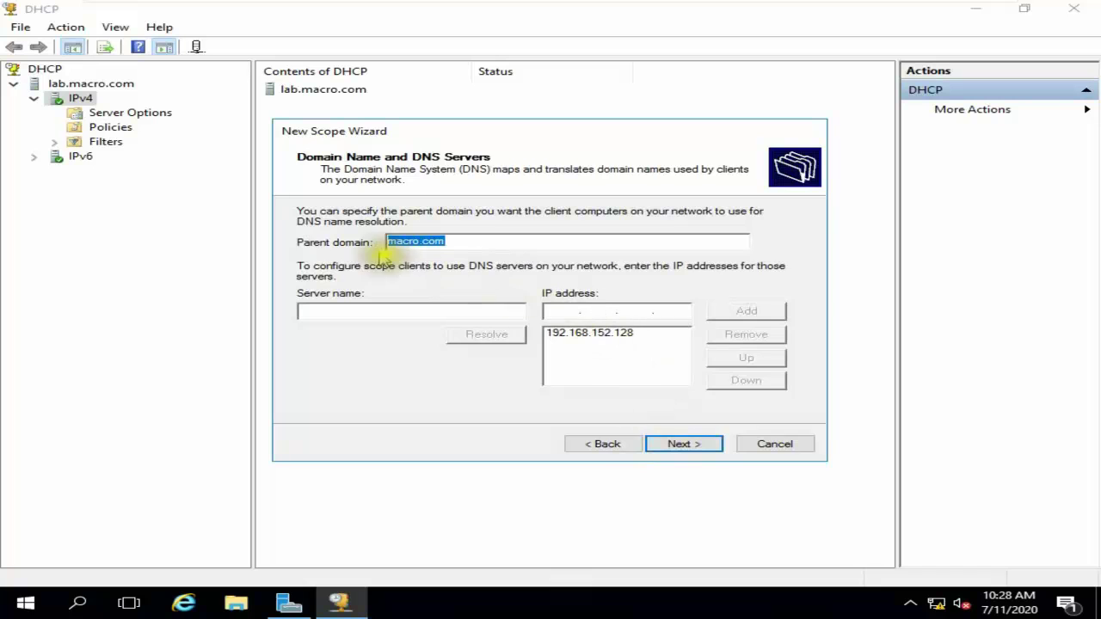
# Keep macro.com as parent domain and 192.168.152.128 as DNS server, and finish the scope wizard with the scope activated
pyautogui.click(563, 333)
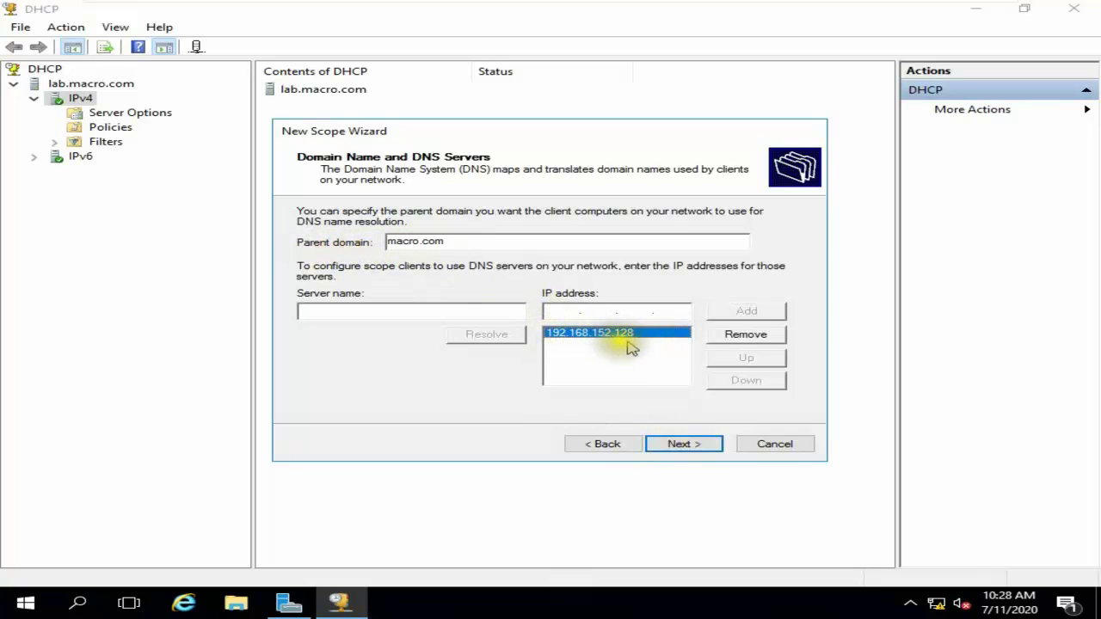
pyautogui.click(683, 445)
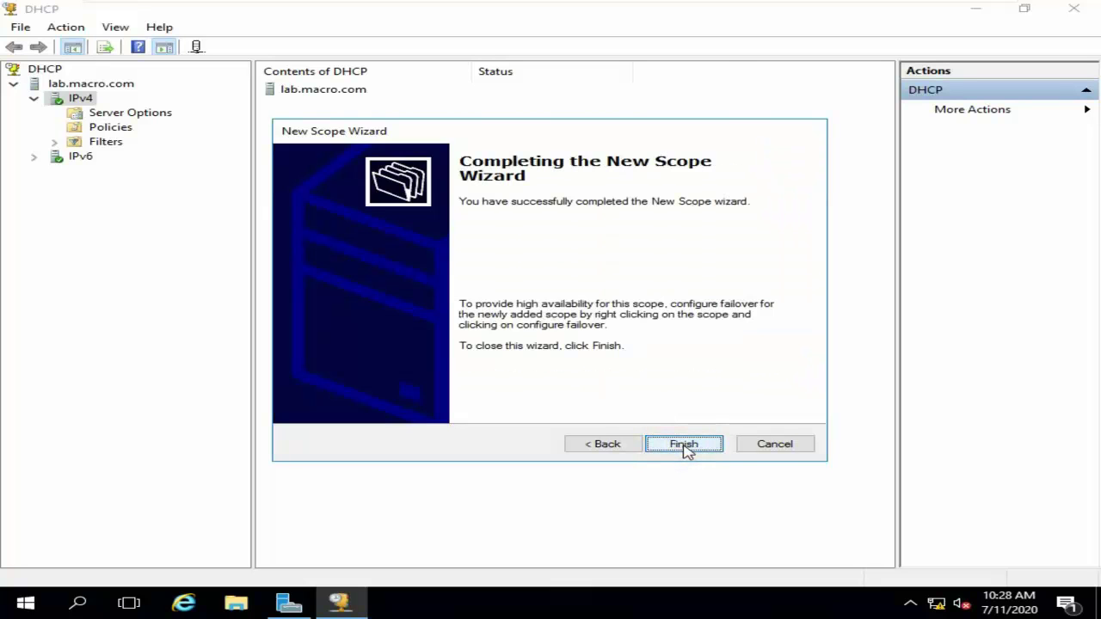
pyautogui.click(685, 449)
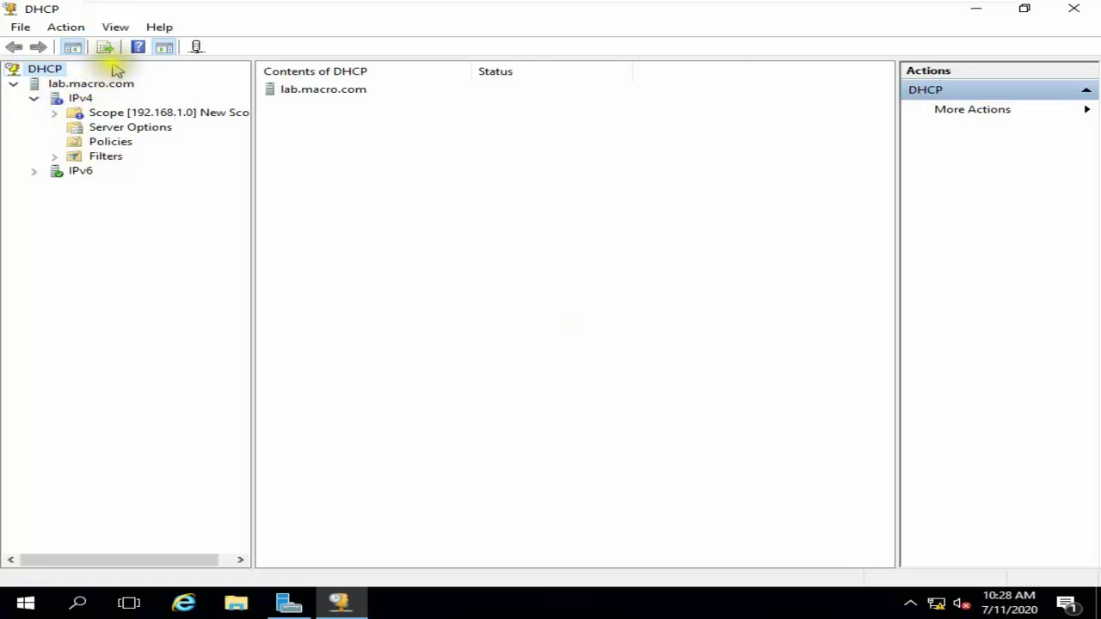
# Show the contents of the IPv4 node and refresh it to update the status of the new scope
pyautogui.click(82, 98)
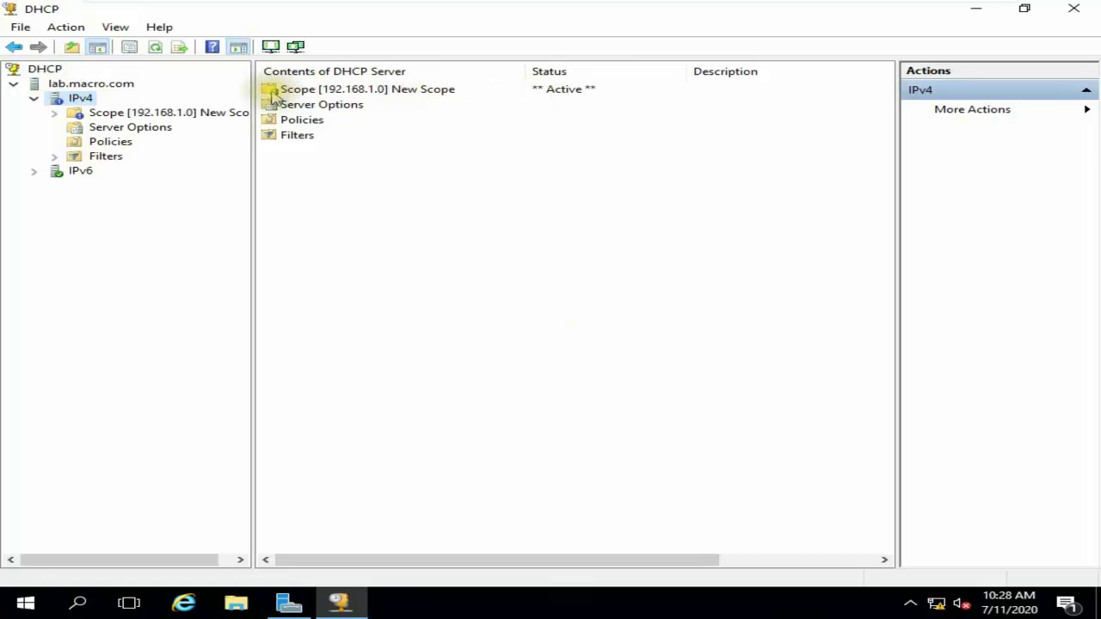
pyautogui.click(272, 94)
pyautogui.rightClick(272, 95)
pyautogui.click(632, 219)
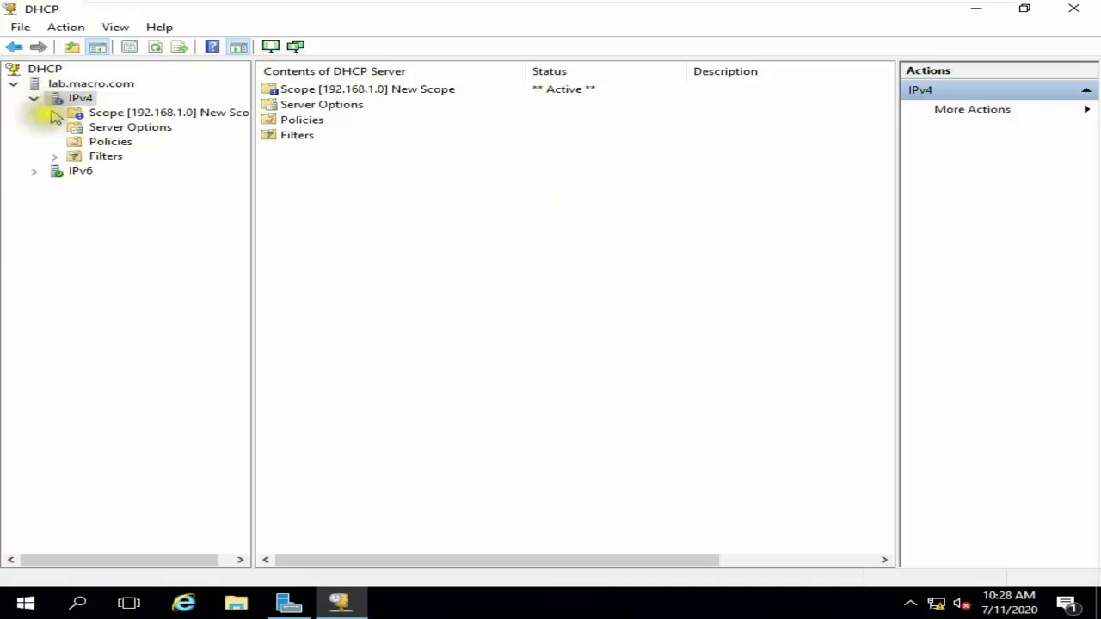
pyautogui.click(156, 48)
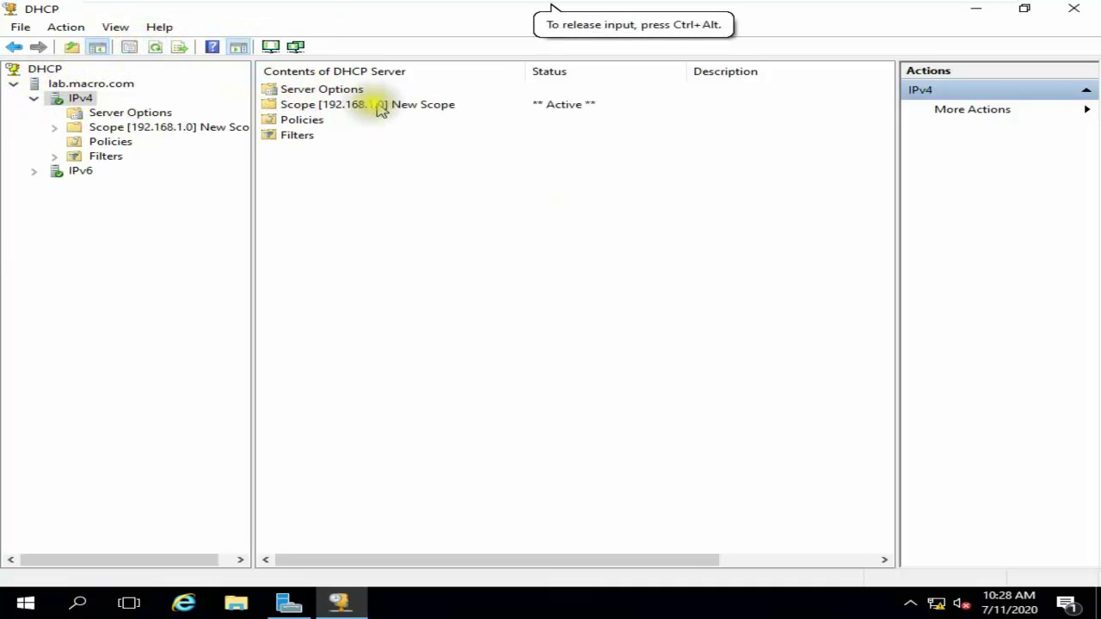